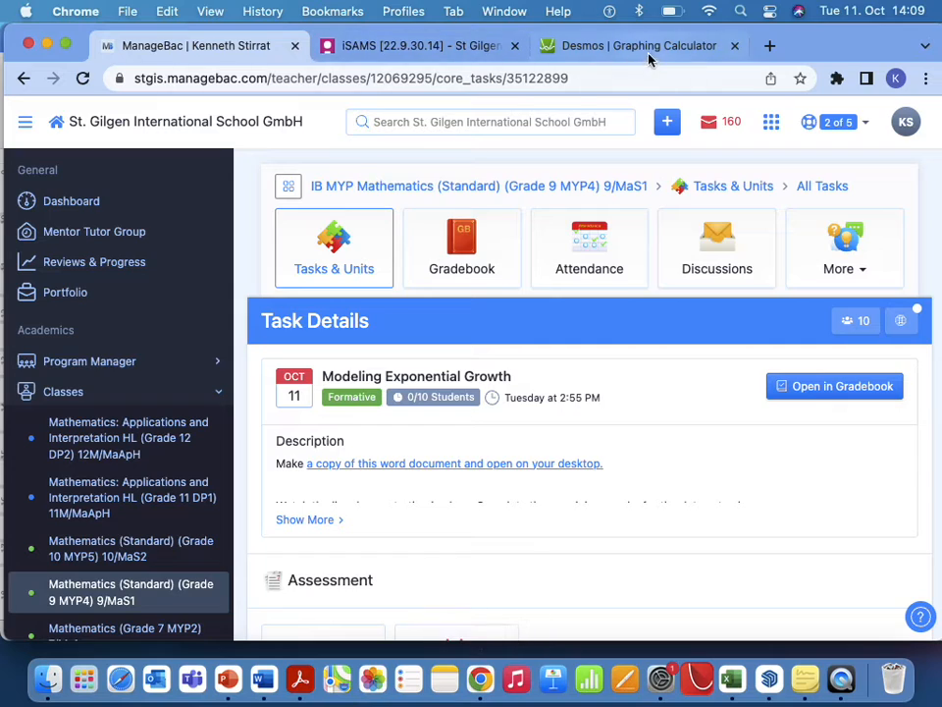
Switch to the Desmos graphing calculator and delete the existing data table and its regression.
click(642, 49)
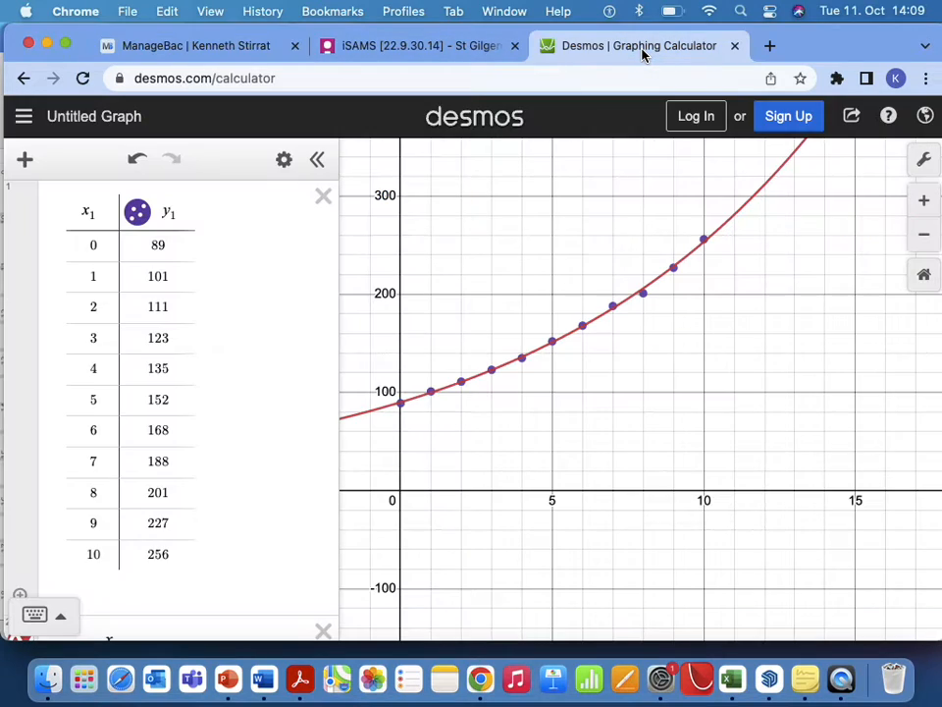
click(324, 200)
click(324, 201)
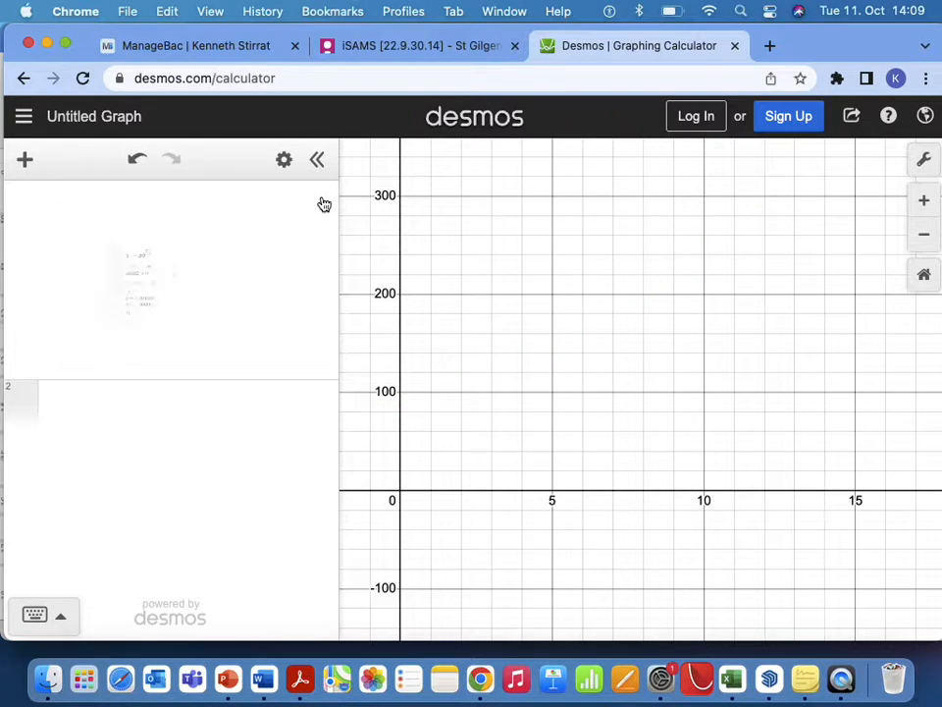
Paste the copied school population data into the first expression as an x₁, y₁ table and frame the plotted points.
click(171, 204)
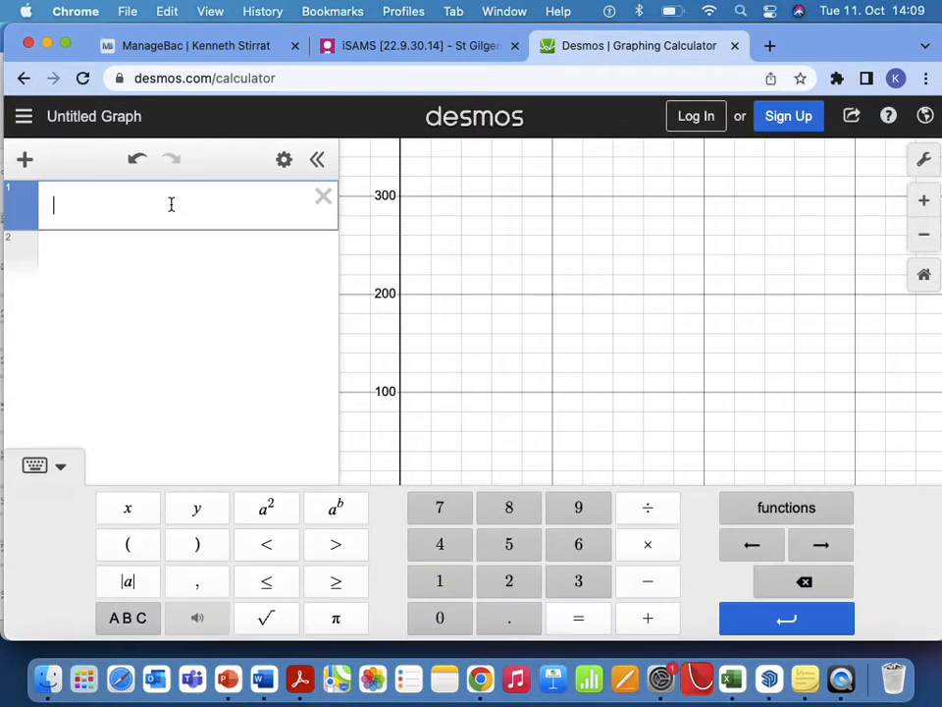
key(super+v)
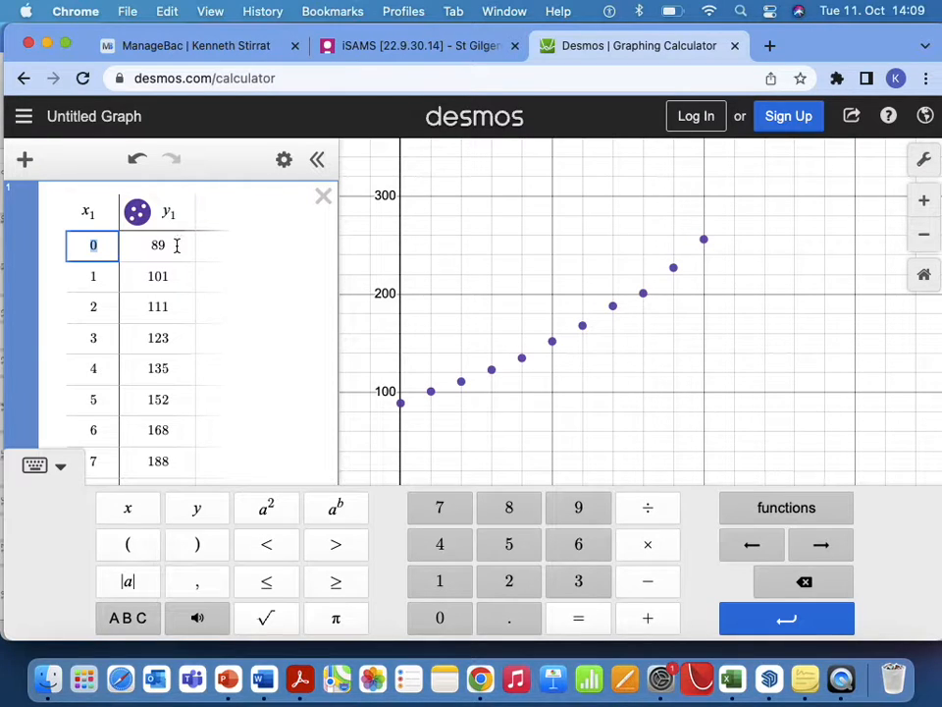
scroll(177, 245, down, 5)
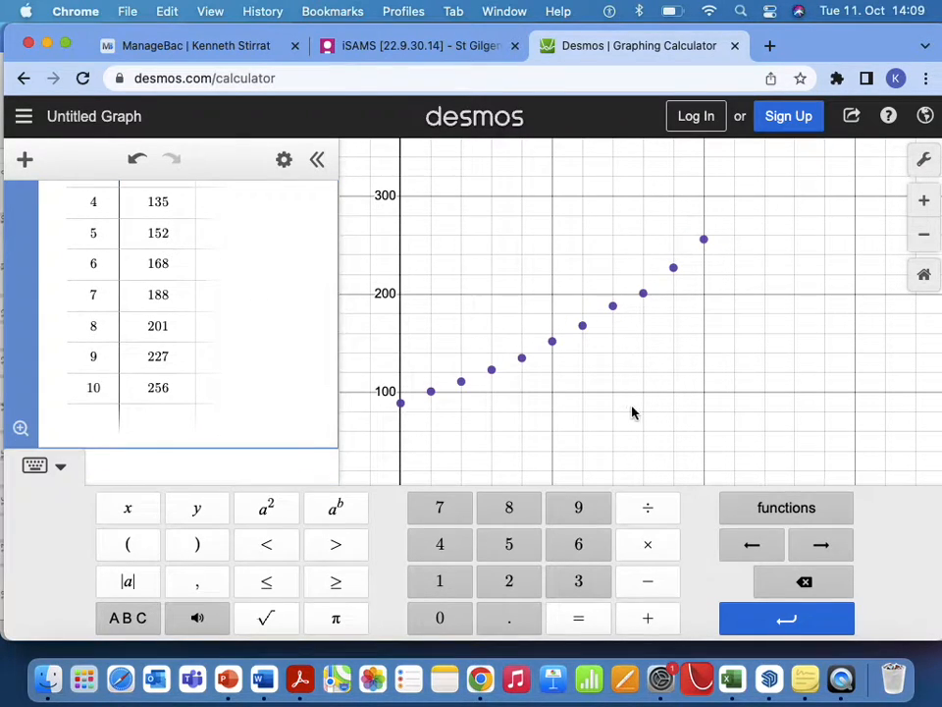
click(632, 412)
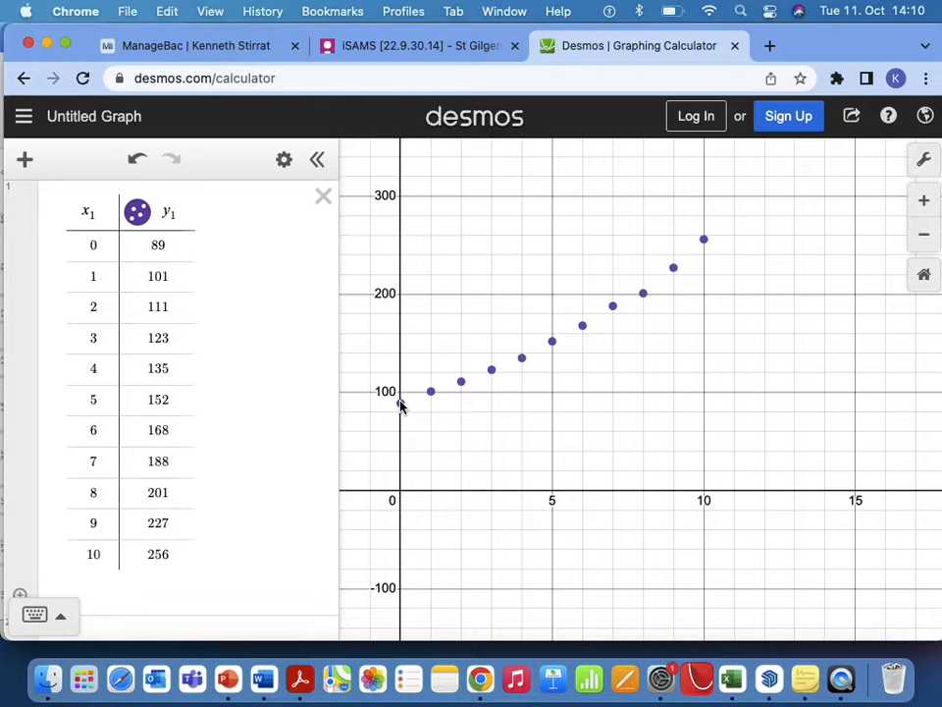
scroll(399, 404, down, 5)
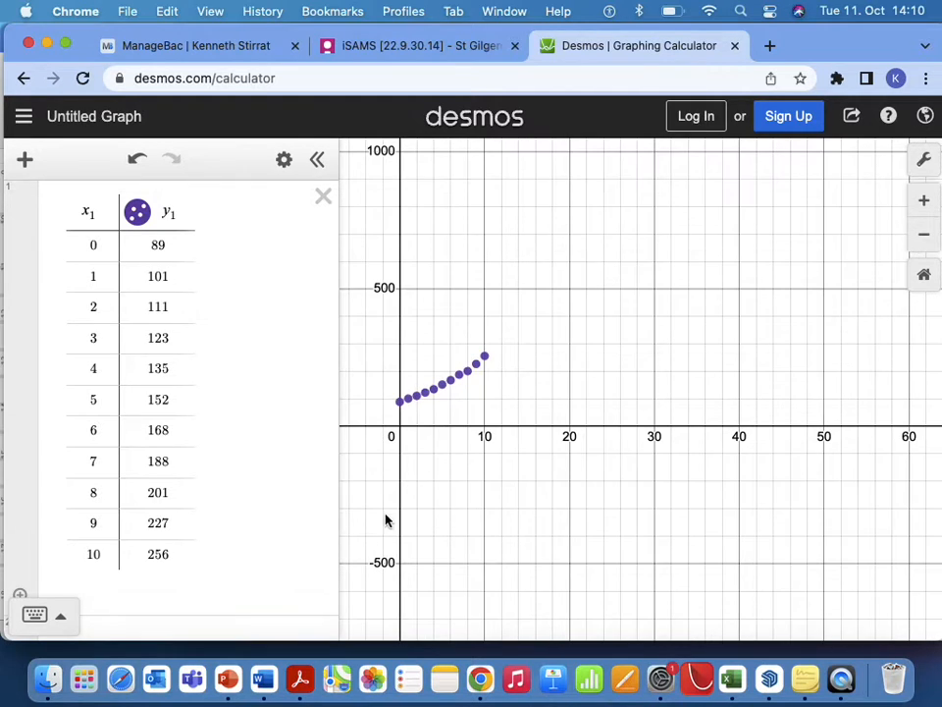
scroll(406, 436, up, 5)
scroll(404, 436, down, 2)
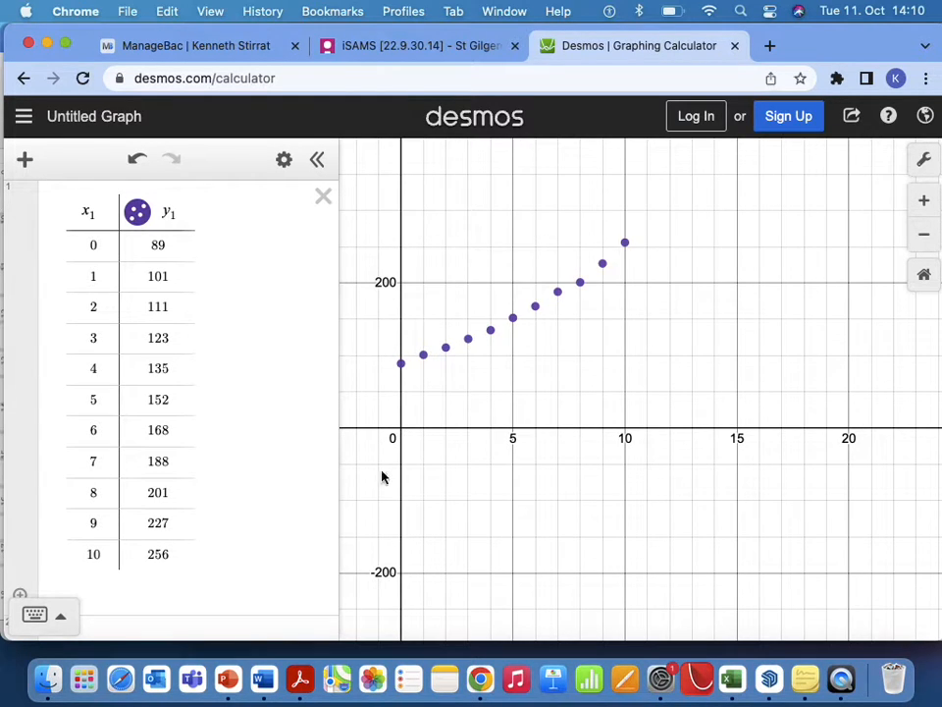
scroll(247, 578, down, 2)
Start a regression expression below the table with y₁ ~, matching the table's column name.
click(115, 579)
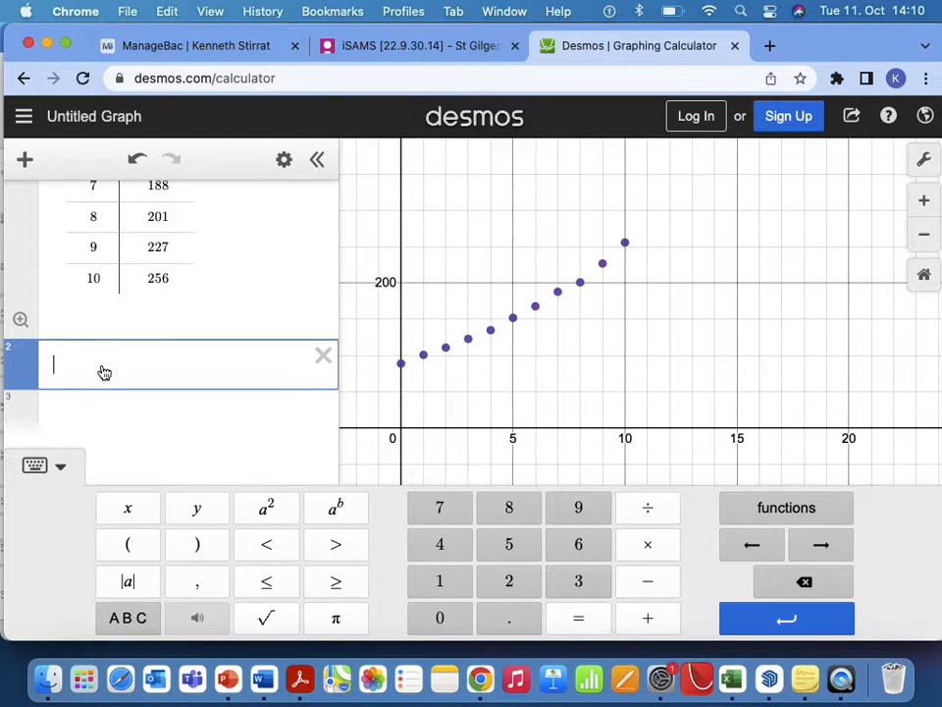
text(y)
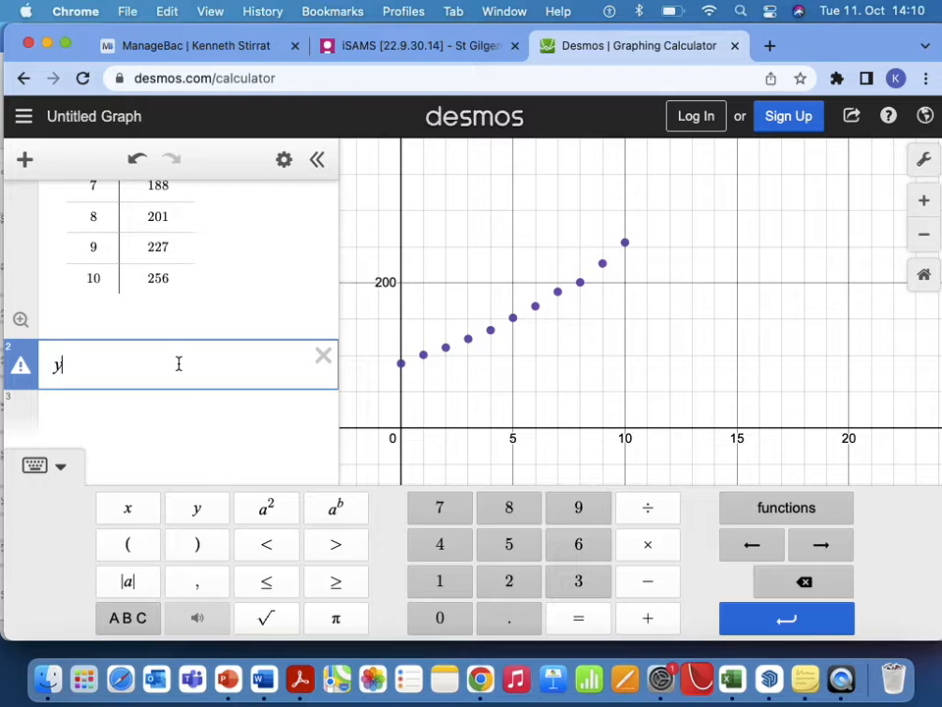
scroll(217, 320, up, 5)
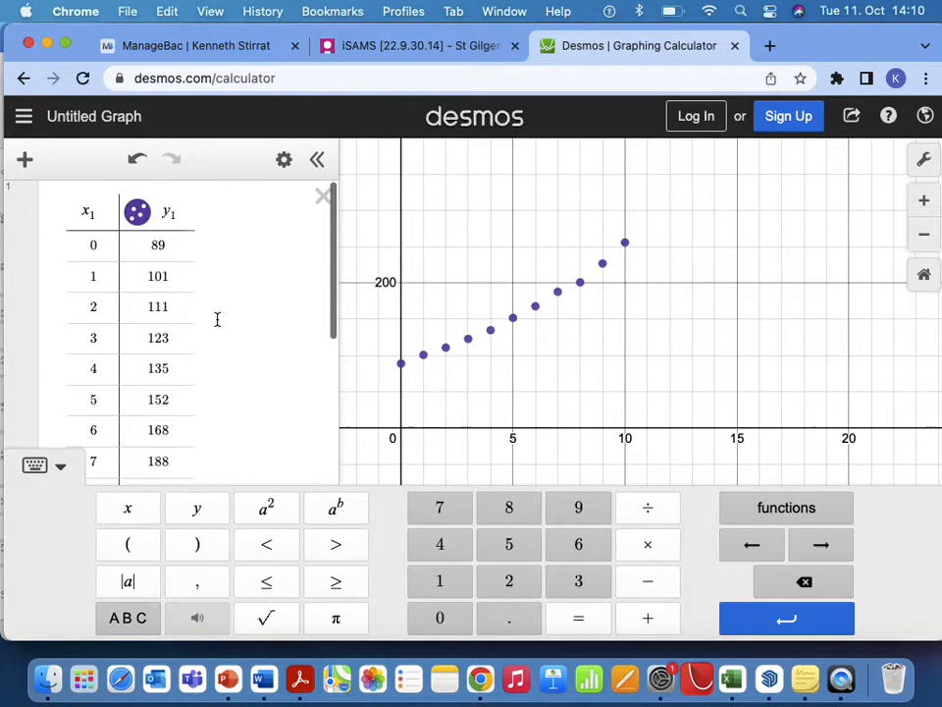
double_click(86, 215)
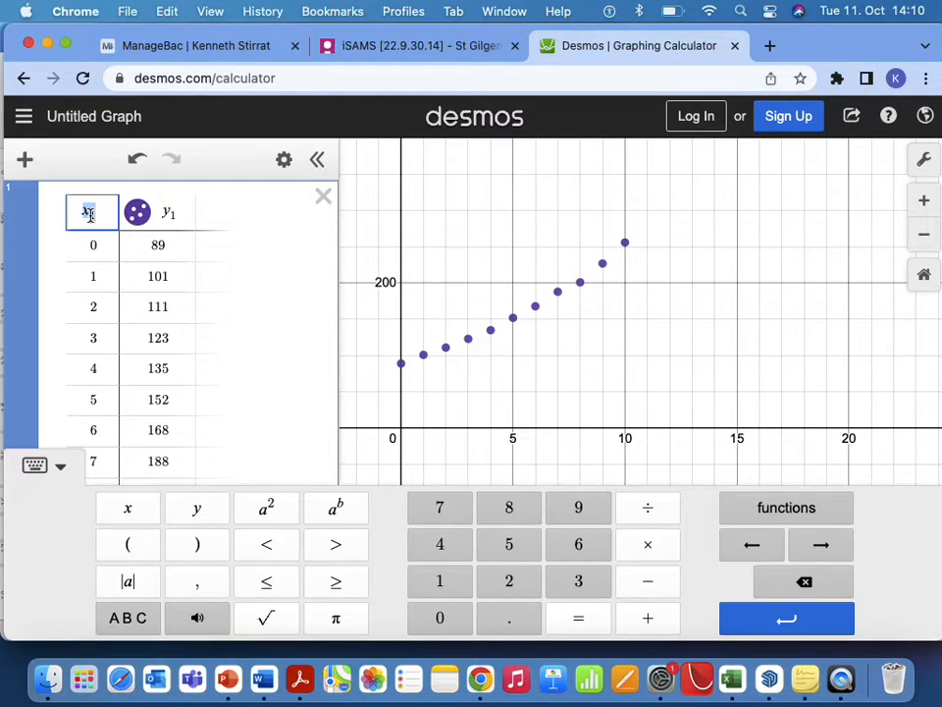
double_click(173, 210)
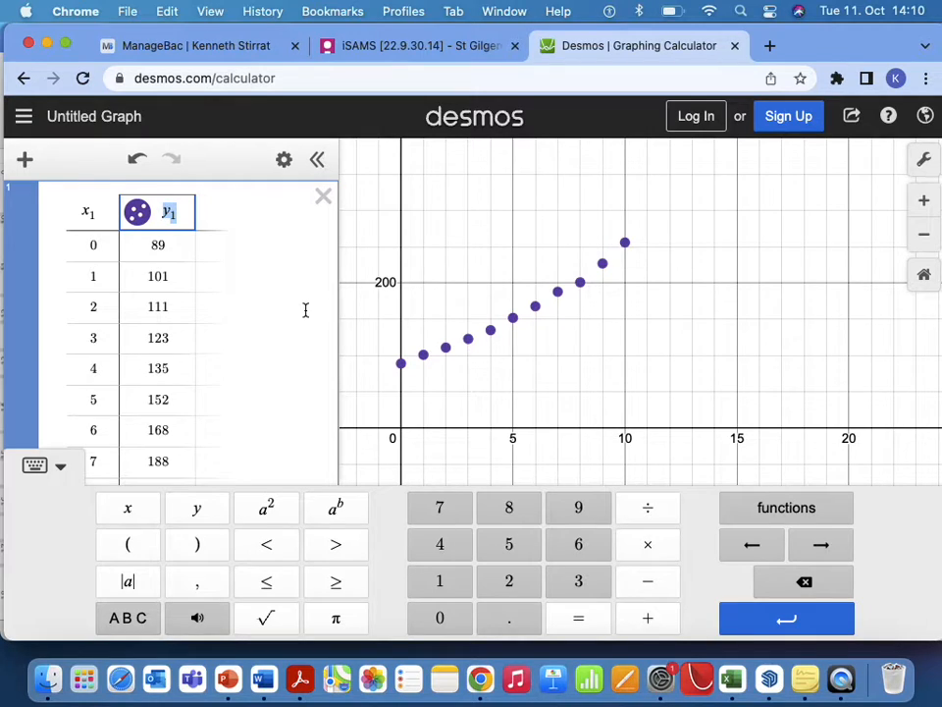
scroll(306, 309, down, 3)
click(67, 369)
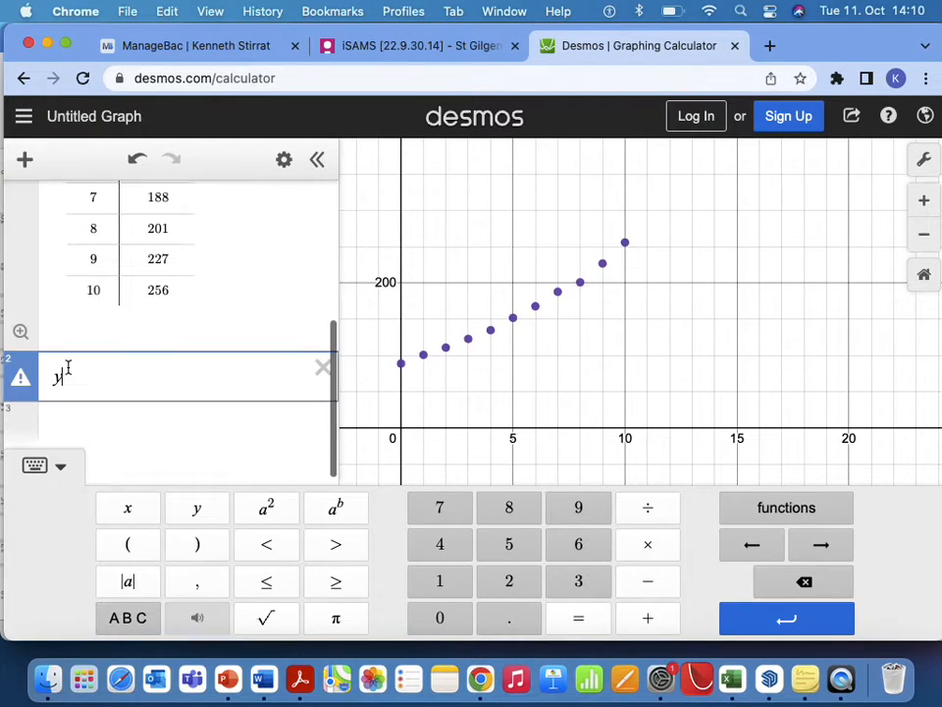
text(1)
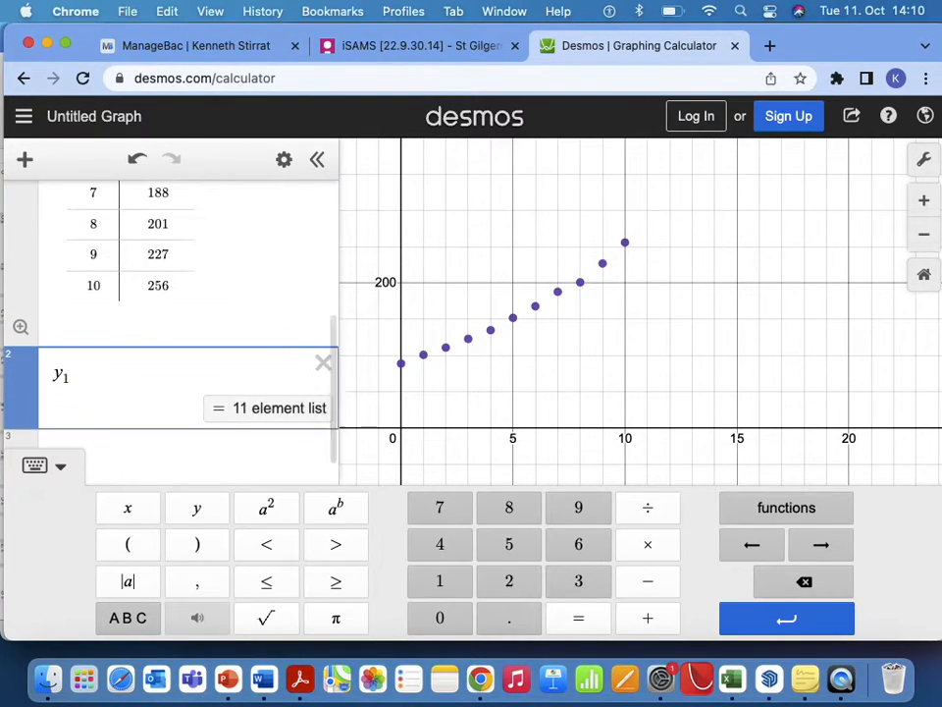
click(134, 622)
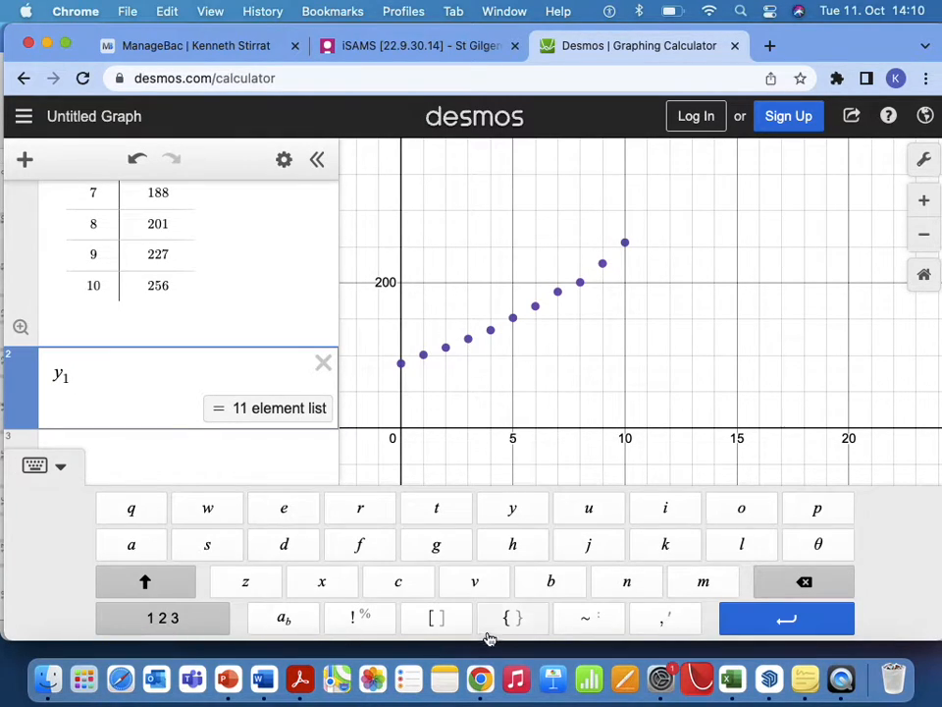
click(589, 628)
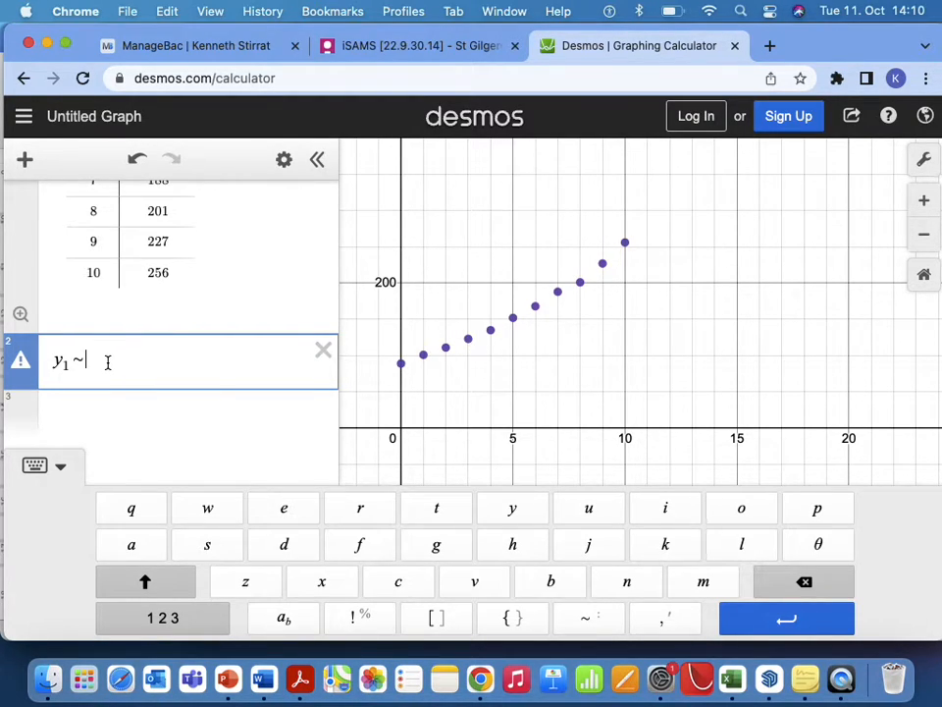
Try the linear model mx₁ + c on the regression's right-hand side and clear it again.
text(mx1)
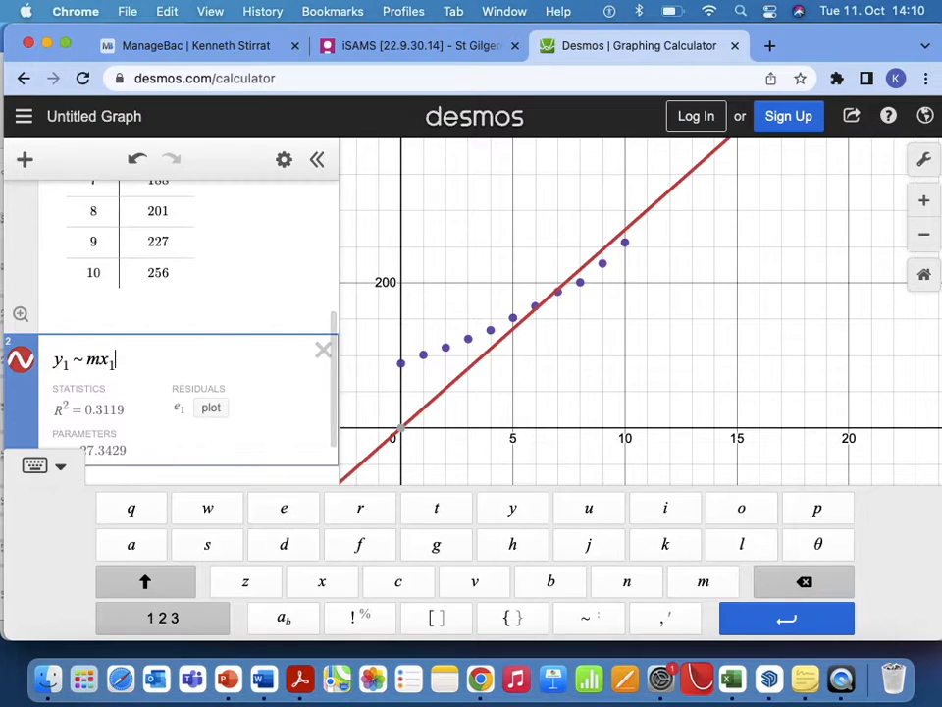
text( + c)
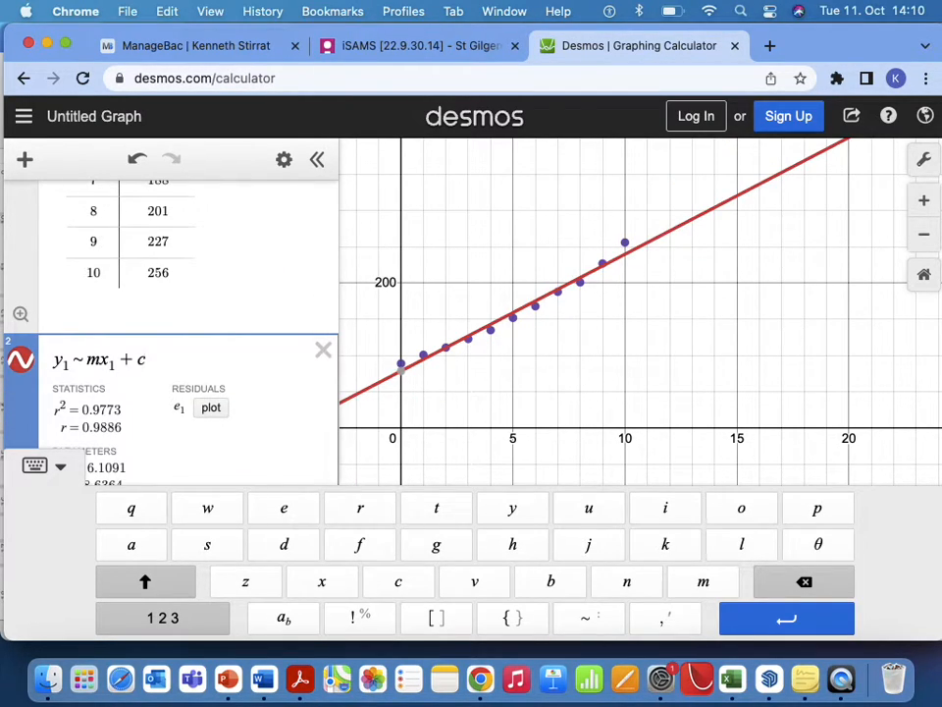
key(BackSpace)
key(BackSpace)
key(BackSpace)
key(BackSpace)
key(BackSpace)
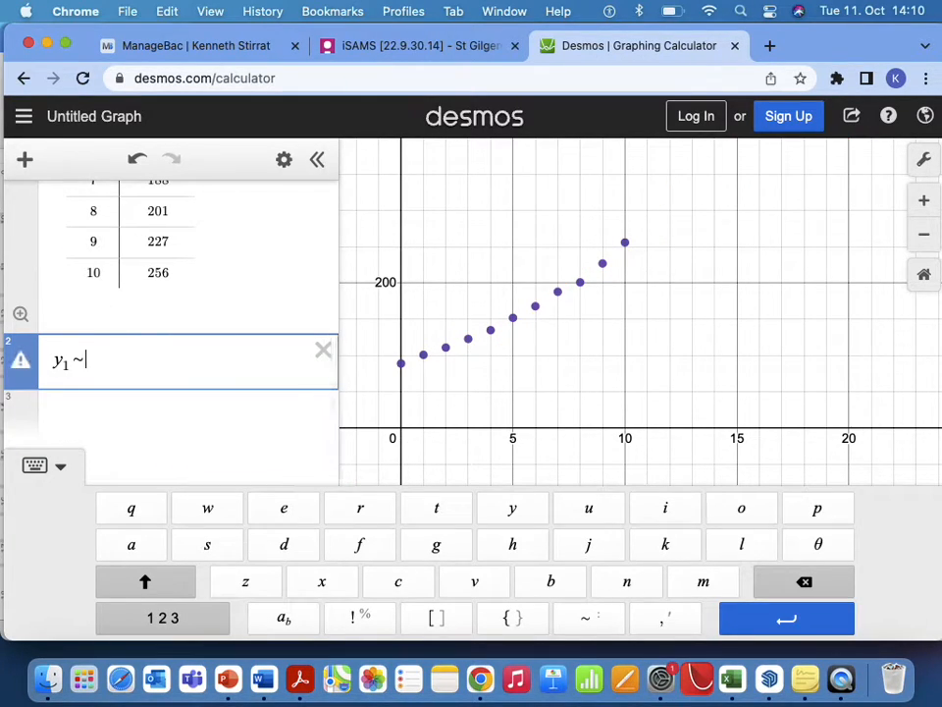
Complete the regression as the exponential model y₁ ~ a · b^x₁ and check its fitted parameters.
text(a)
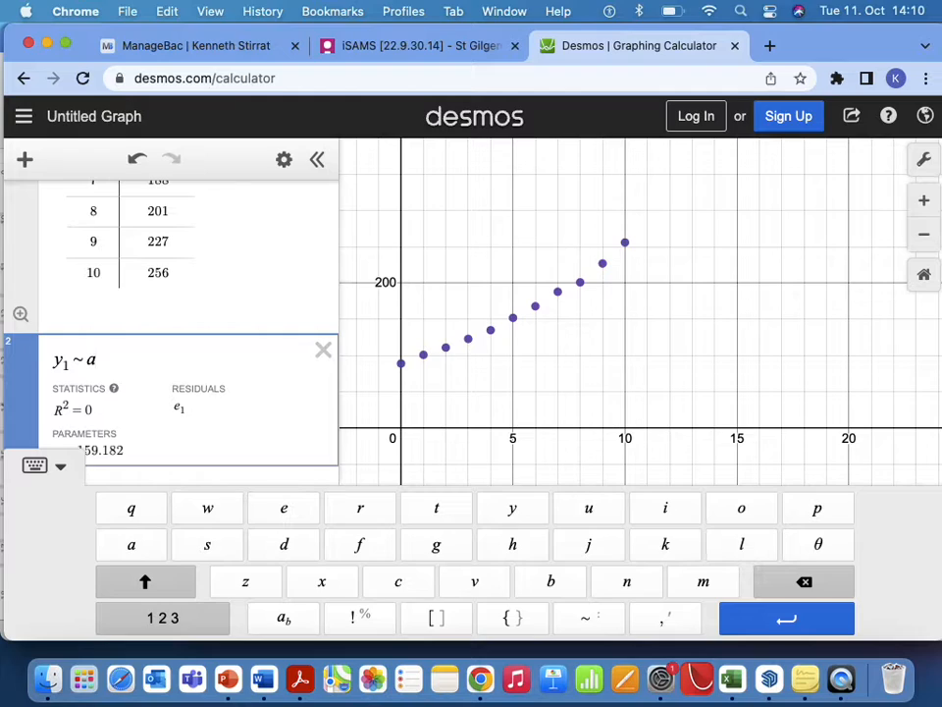
text(*b)
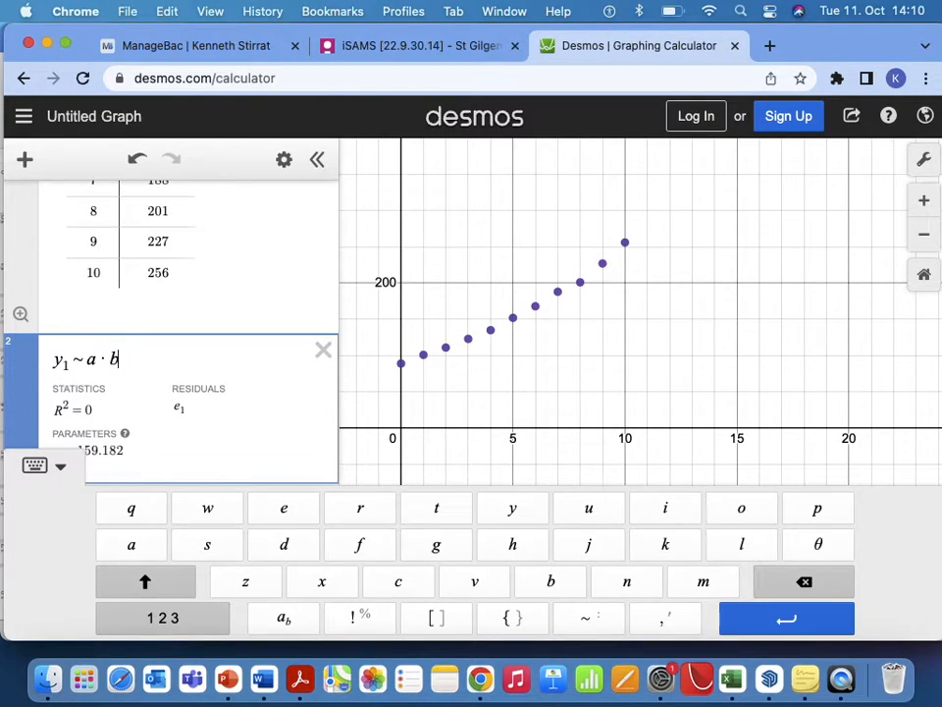
click(193, 619)
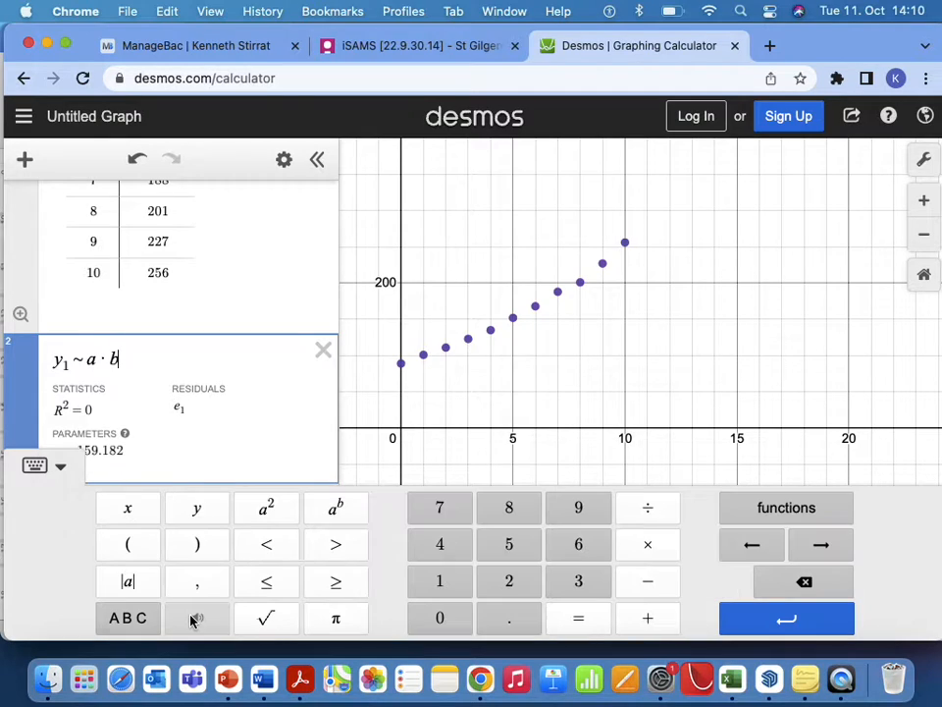
click(113, 620)
click(137, 622)
click(340, 509)
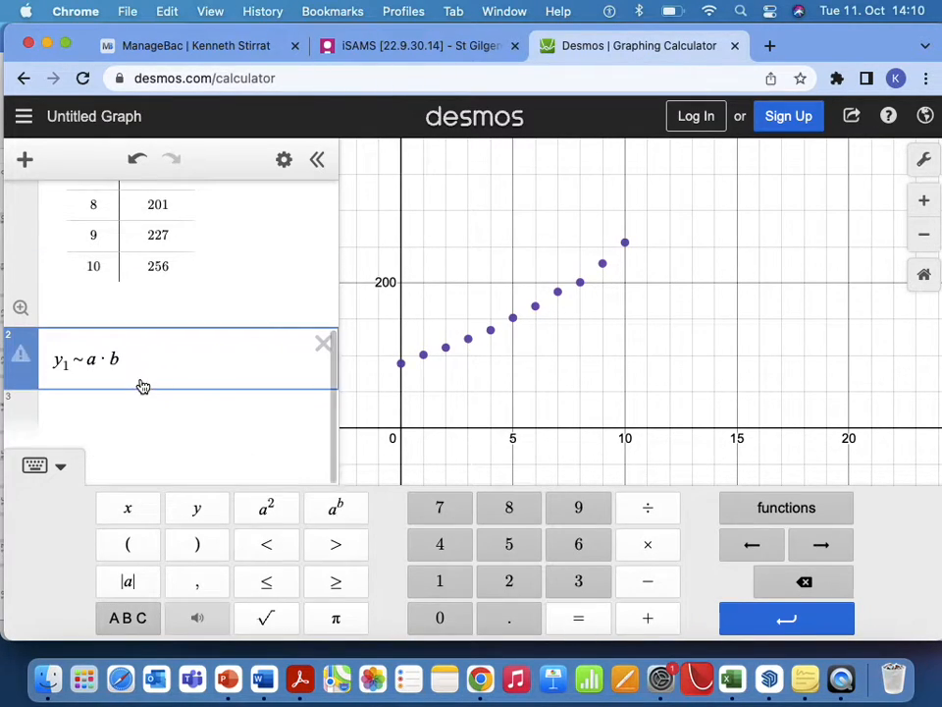
text(x1)
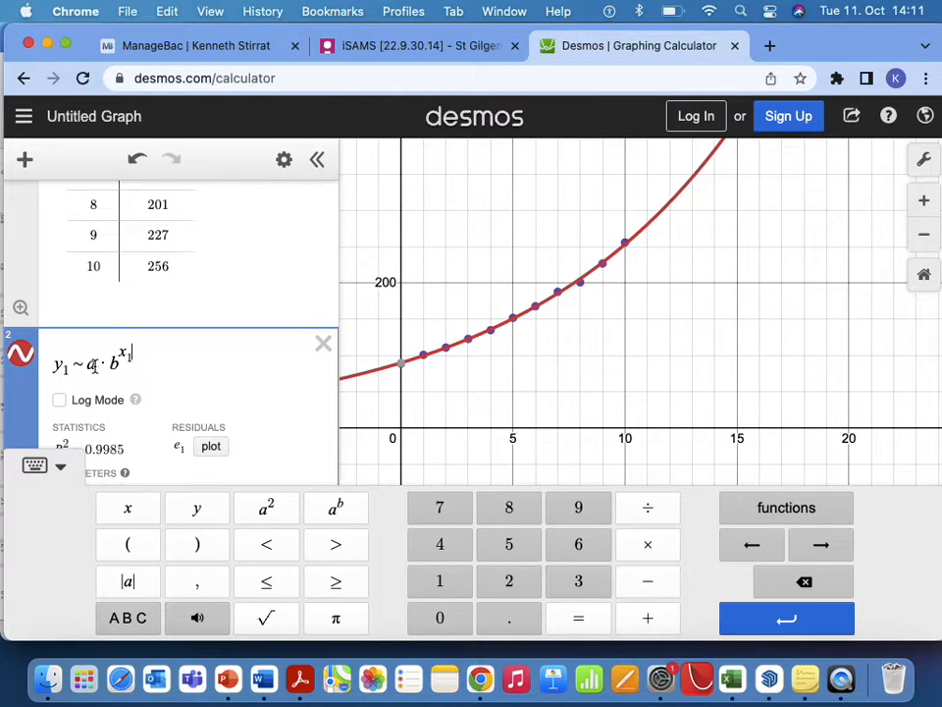
scroll(252, 427, down, 3)
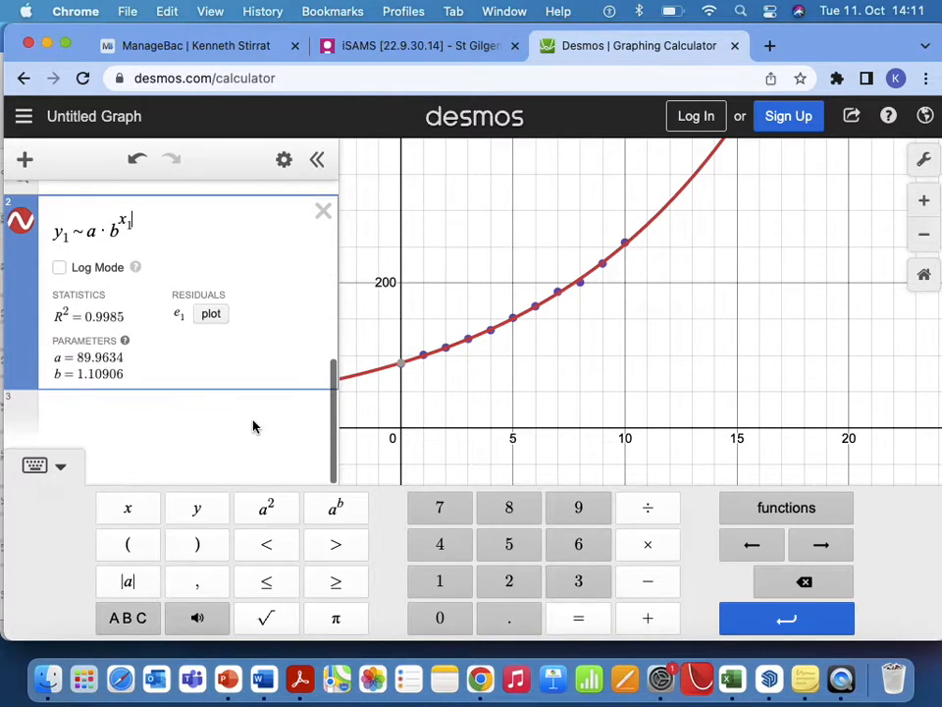
click(79, 366)
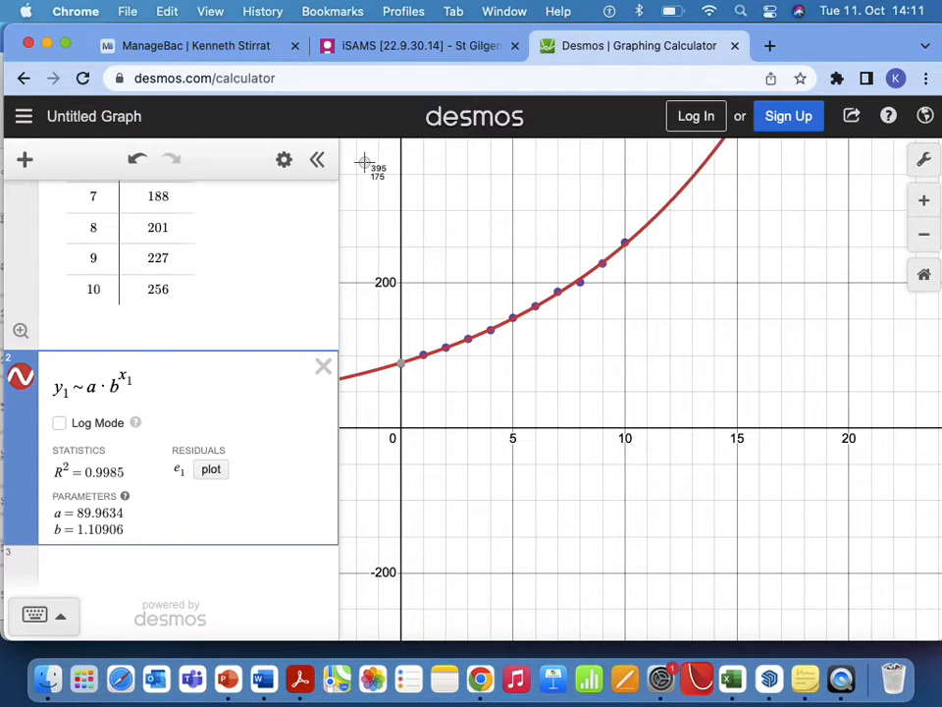
Capture the graph area with the fitted curve and paste it beside the school population table in the Word document.
drag(352, 169, 676, 471)
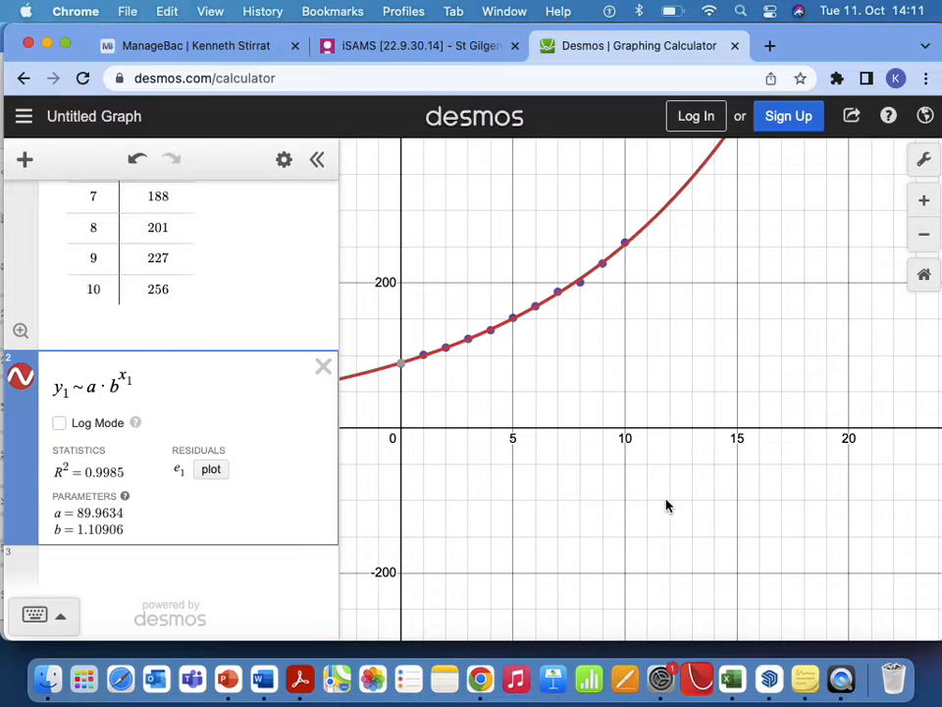
click(263, 678)
click(502, 231)
scroll(501, 225, up, 2)
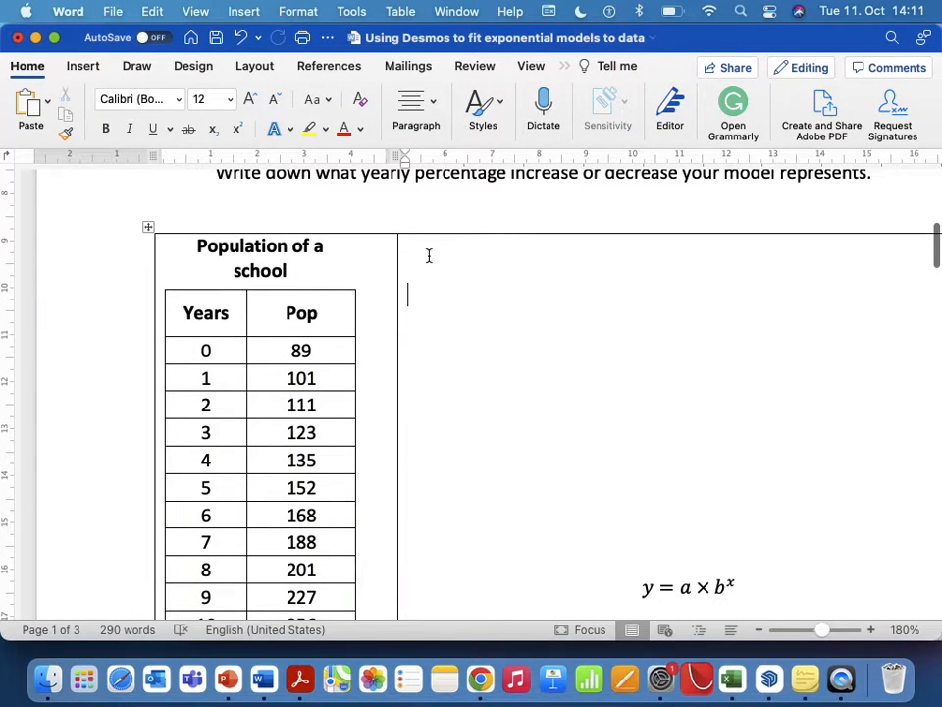
key(super+v)
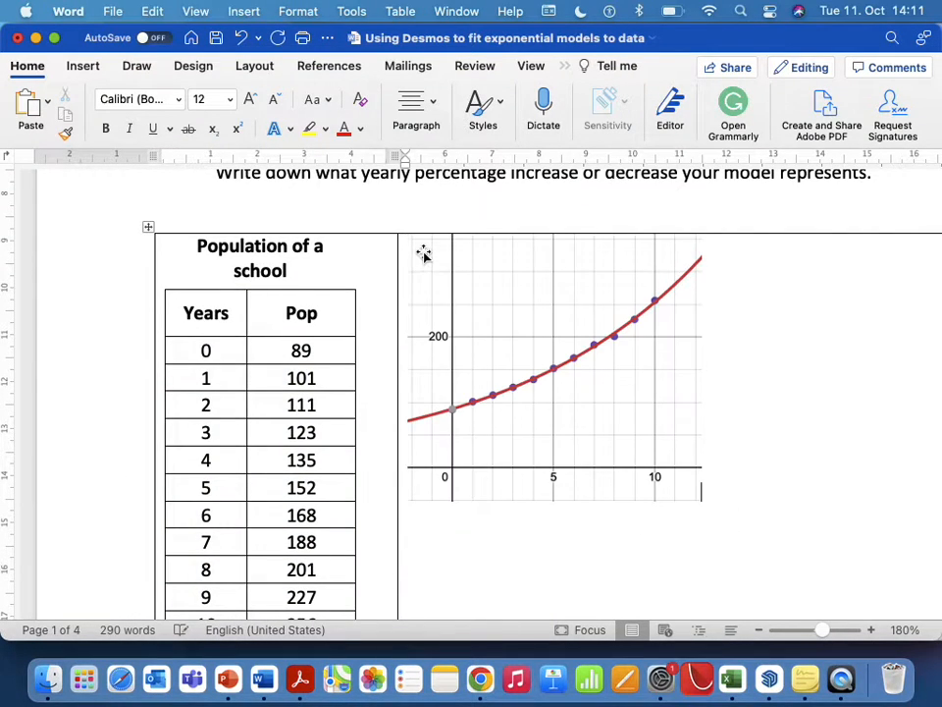
Enlarge the pasted graph image within its table cell.
click(612, 423)
scroll(612, 424, down, 5)
drag(703, 297, 859, 444)
Delete the surplus blank lines between the graph image and the equation so the table fits the page.
scroll(680, 471, down, 8)
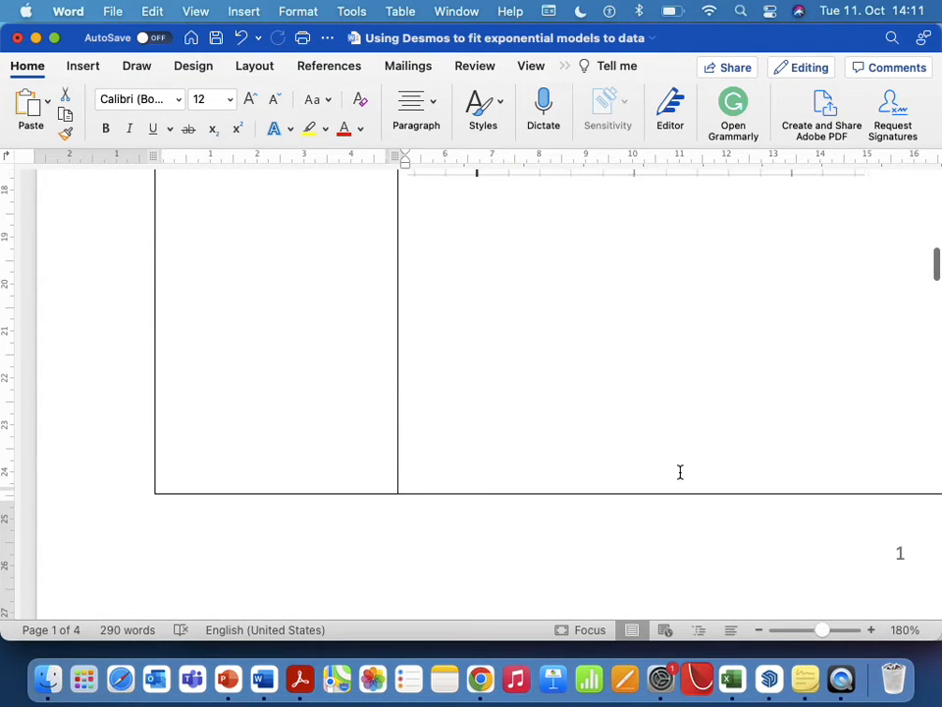
click(680, 471)
key(BackSpace)
key(BackSpace)
key(BackSpace)
key(BackSpace)
key(BackSpace)
key(BackSpace)
key(BackSpace)
key(BackSpace)
key(BackSpace)
key(BackSpace)
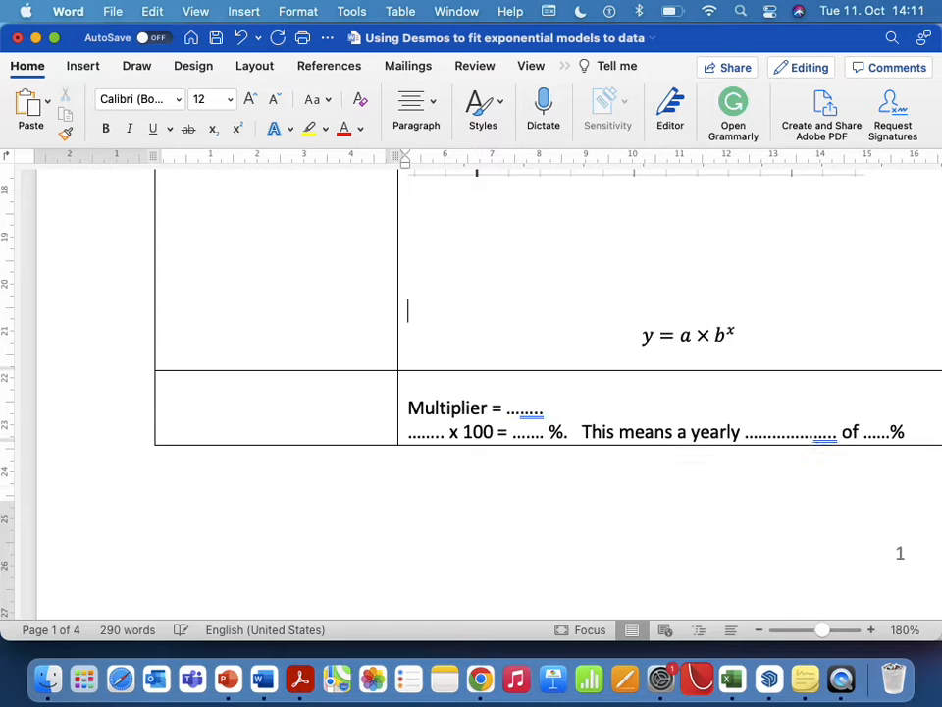
Replace a in the school population equation with the fitted parameter from the Desmos regression, entered as 89.96.
scroll(471, 392, up, 5)
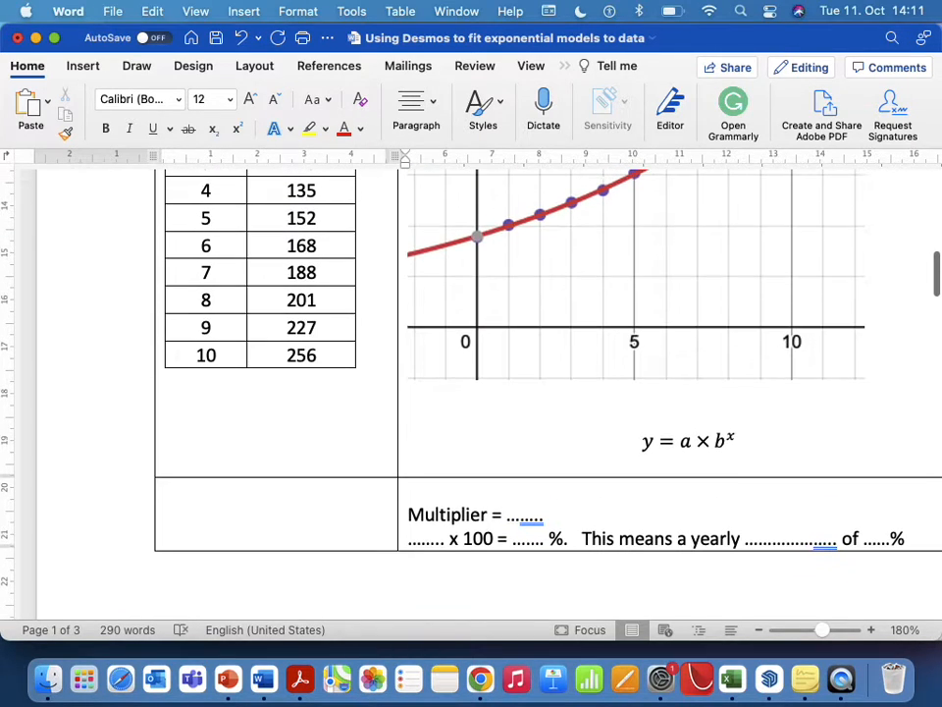
scroll(472, 392, up, 2)
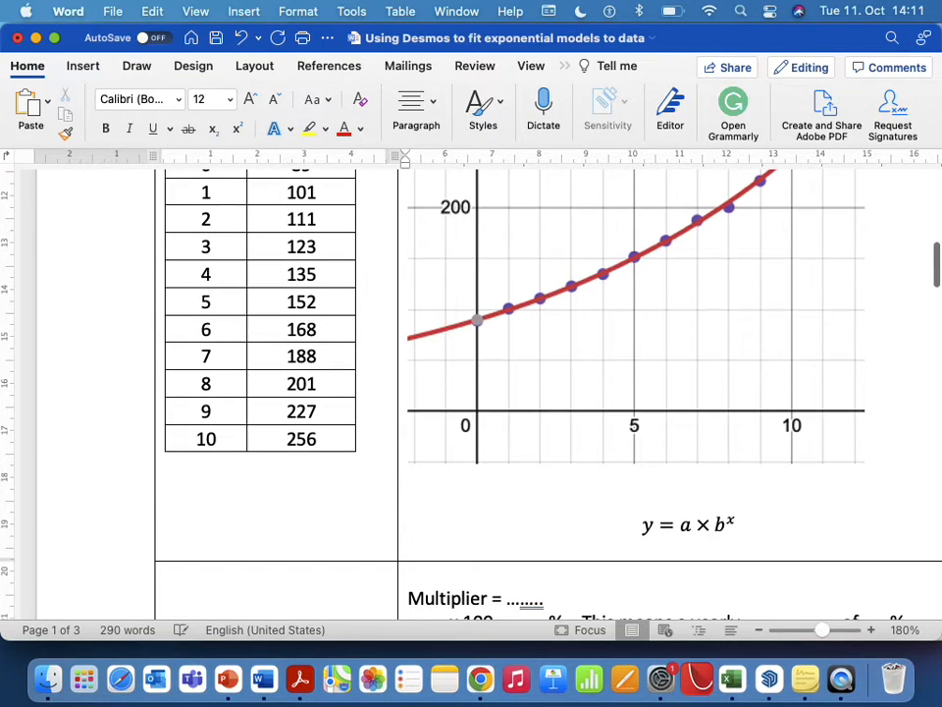
click(692, 527)
key(BackSpace)
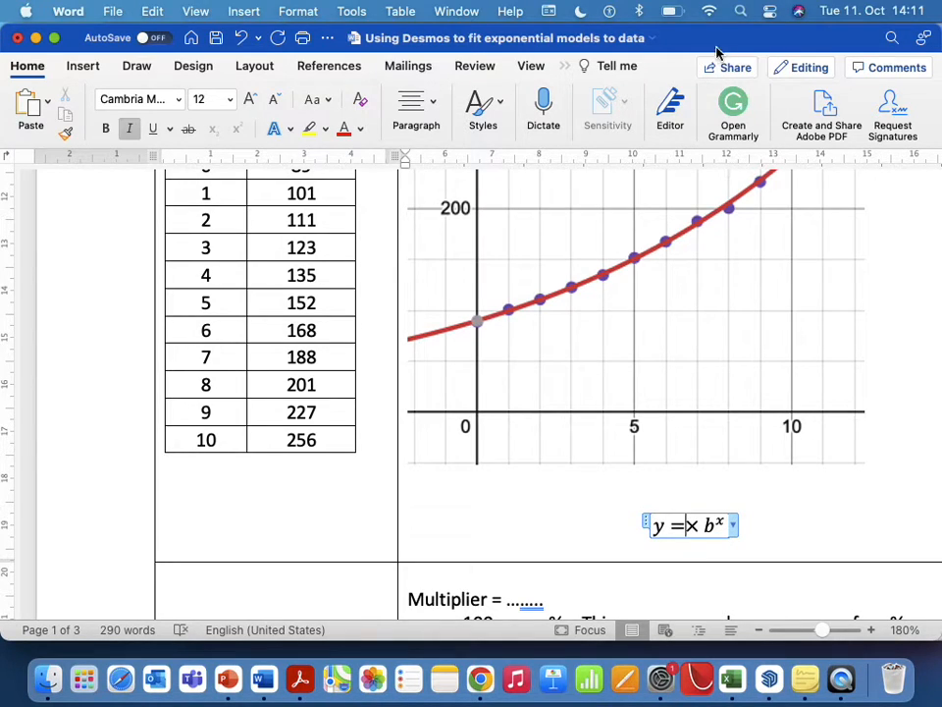
click(480, 678)
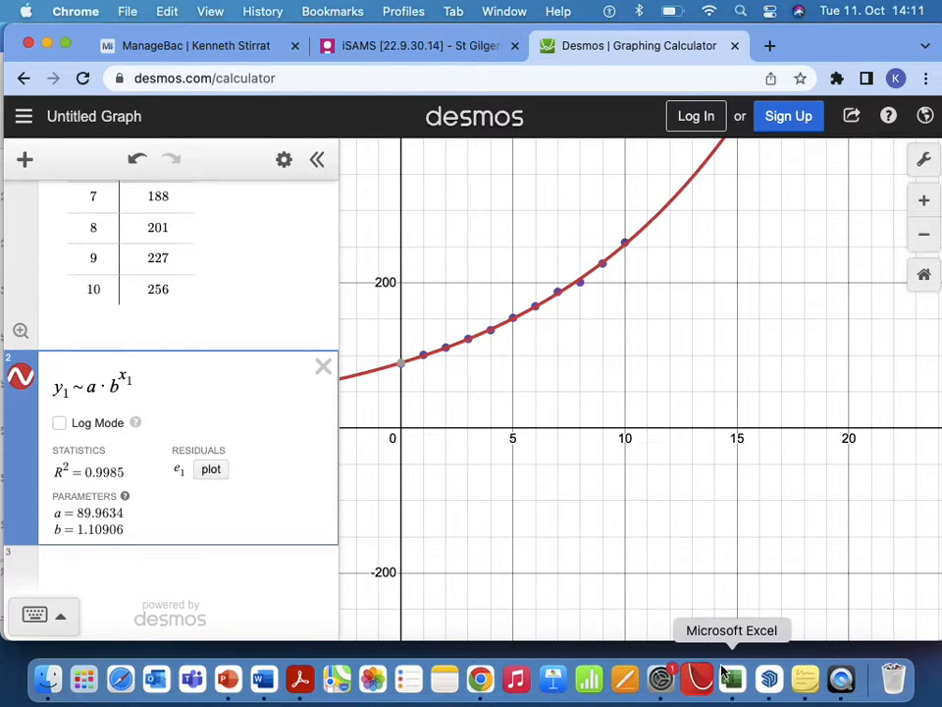
click(260, 679)
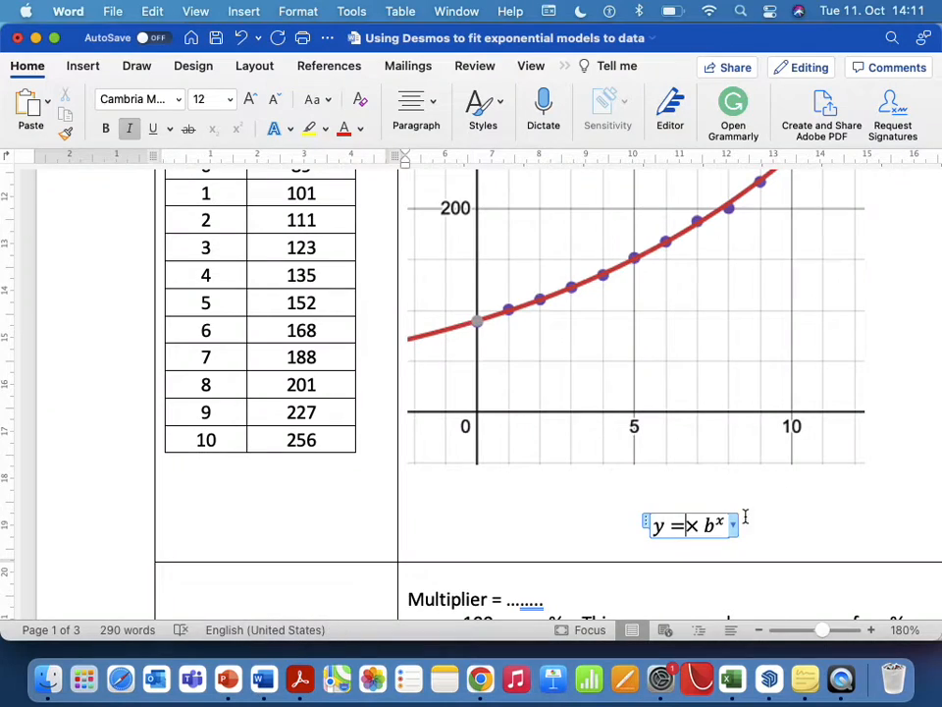
text(89.96)
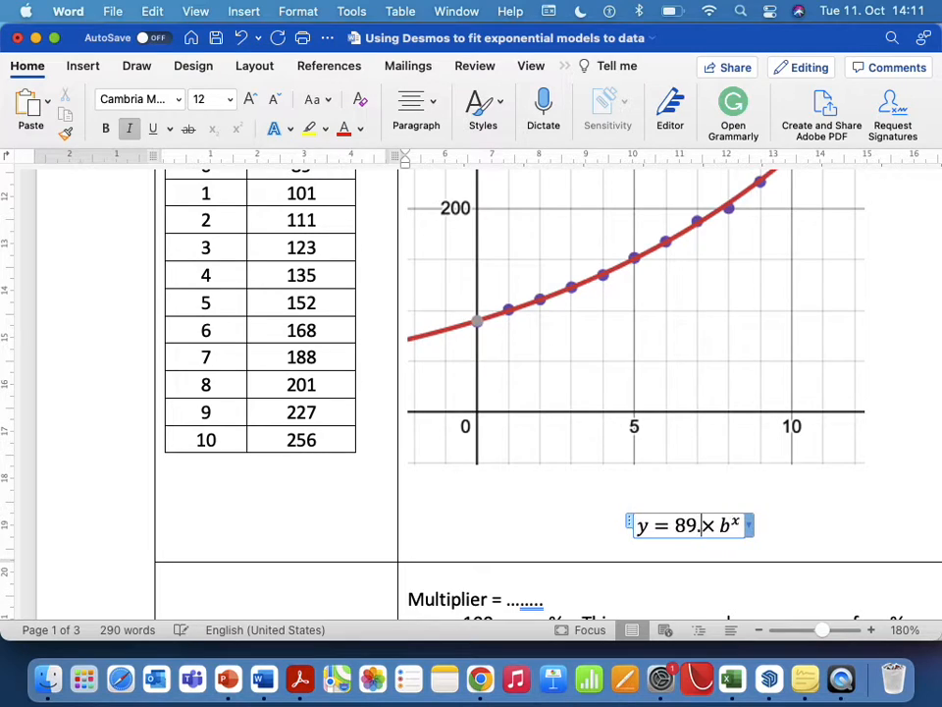
Replace the base b in the school population equation with the Desmos parameter rounded to 1.11, keeping the exponent x.
double_click(740, 527)
key(BackSpace)
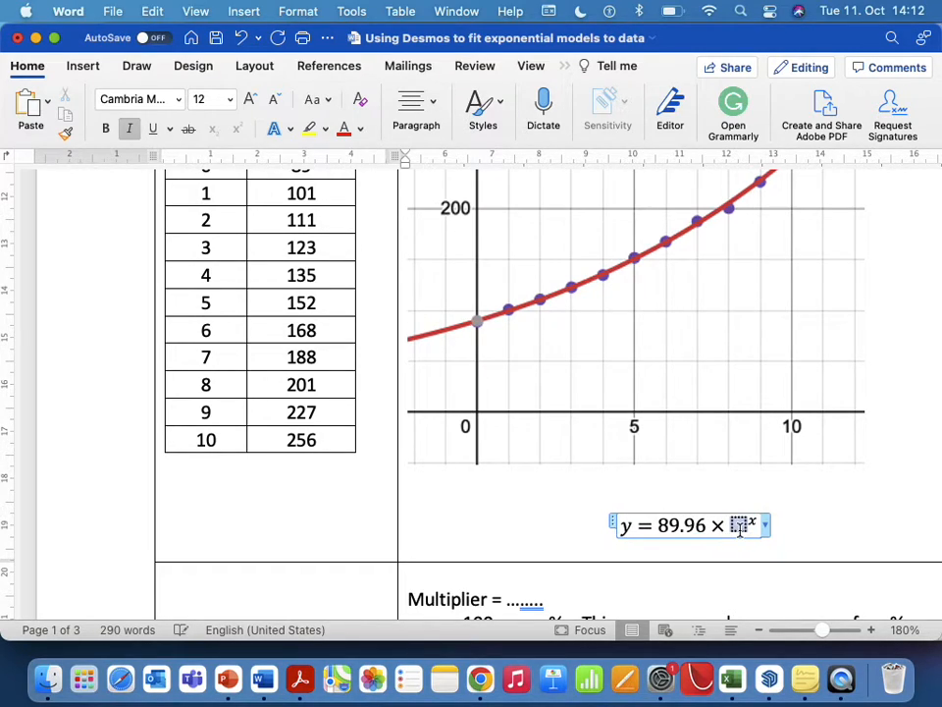
text(1.)
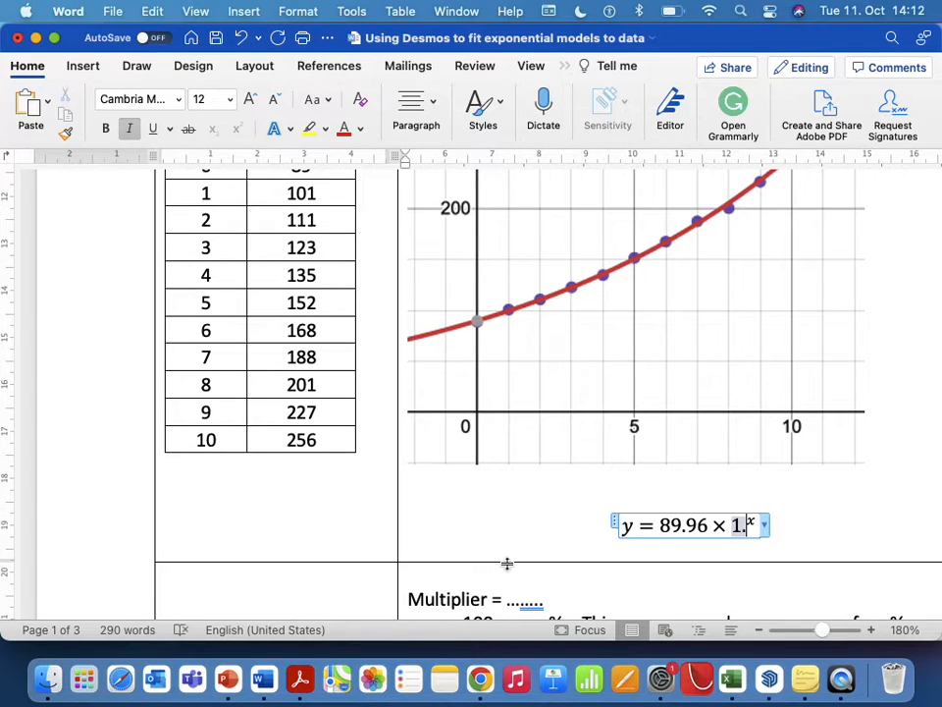
click(480, 677)
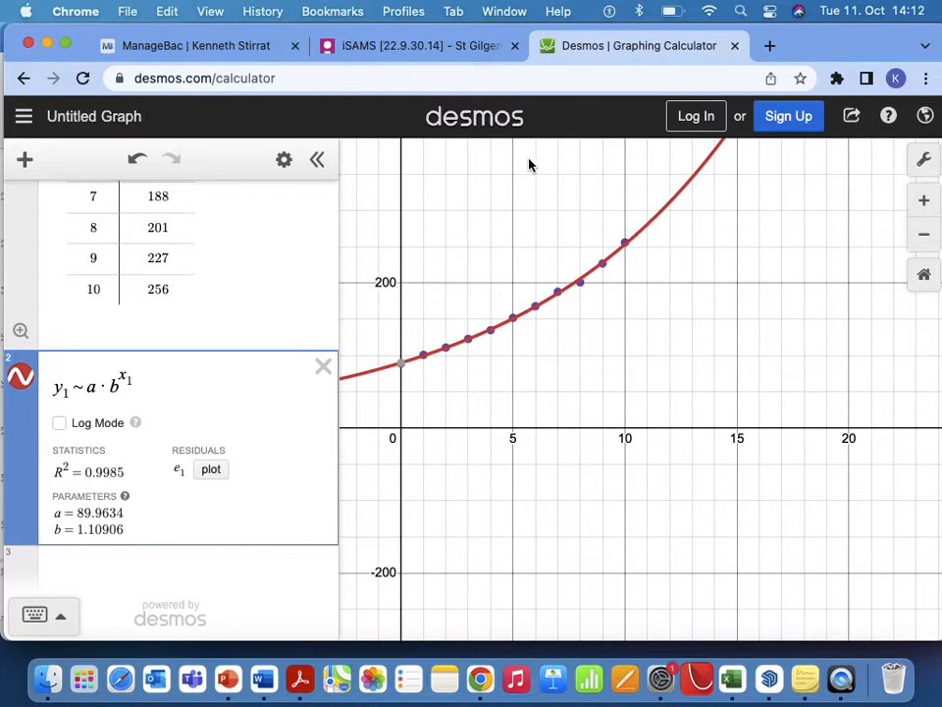
click(265, 685)
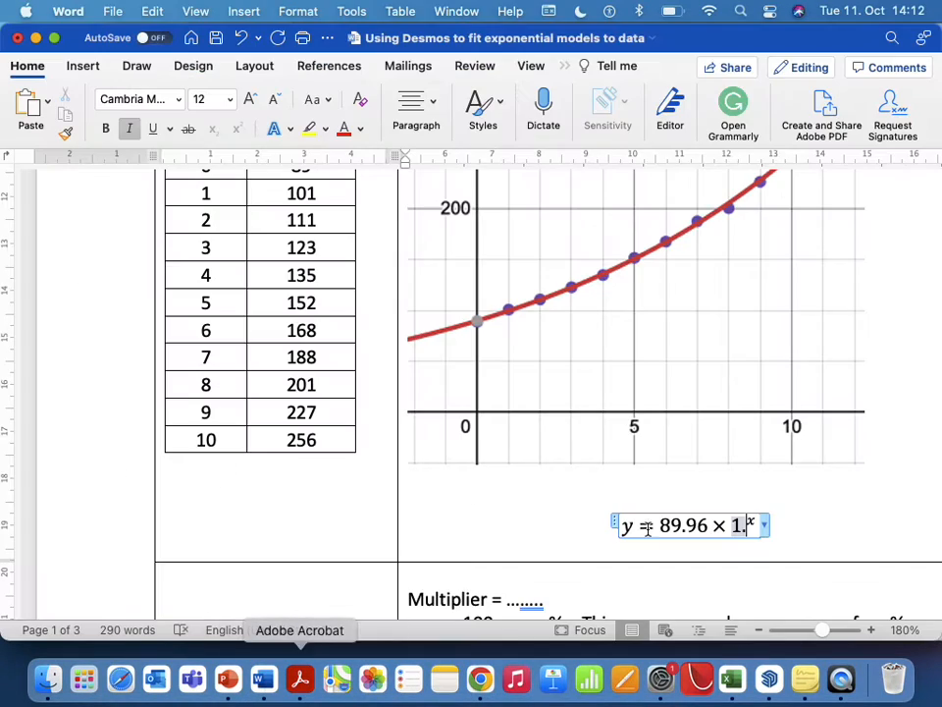
click(744, 527)
text(11)
key(BackSpace)
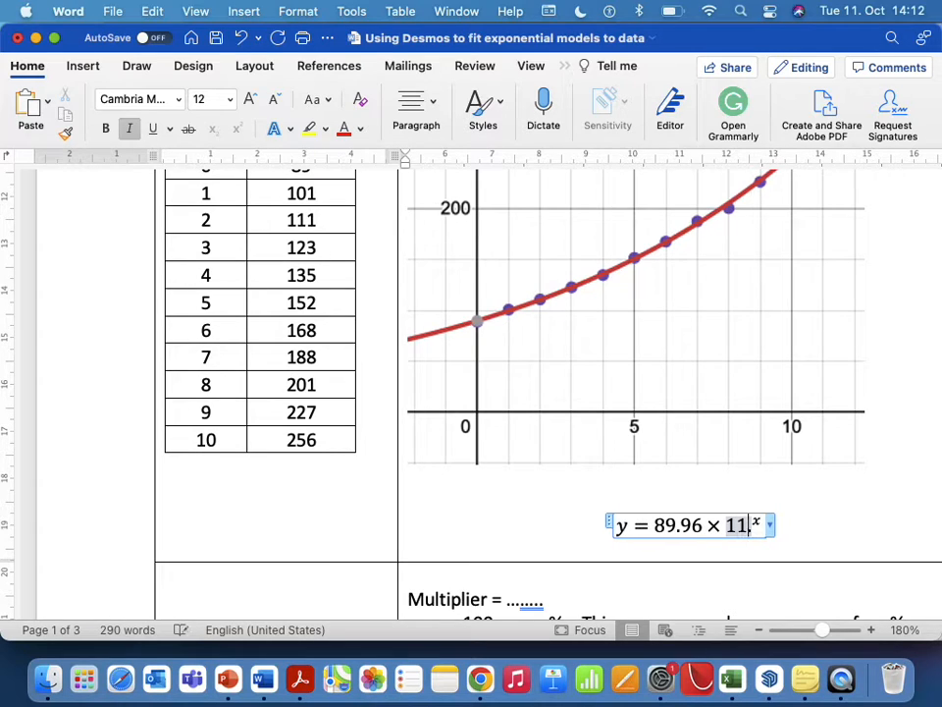
key(BackSpace)
key(BackSpace)
text(.11)
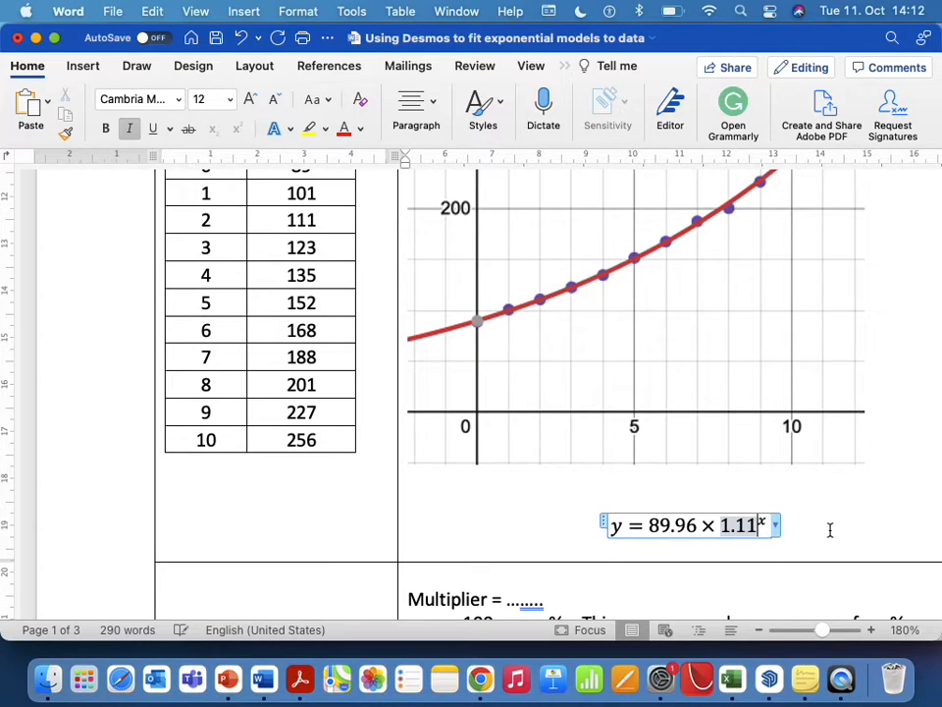
click(830, 530)
Fill in the multiplier below the school population equation as 1.11, taken from the base of the model.
scroll(834, 532, down, 3)
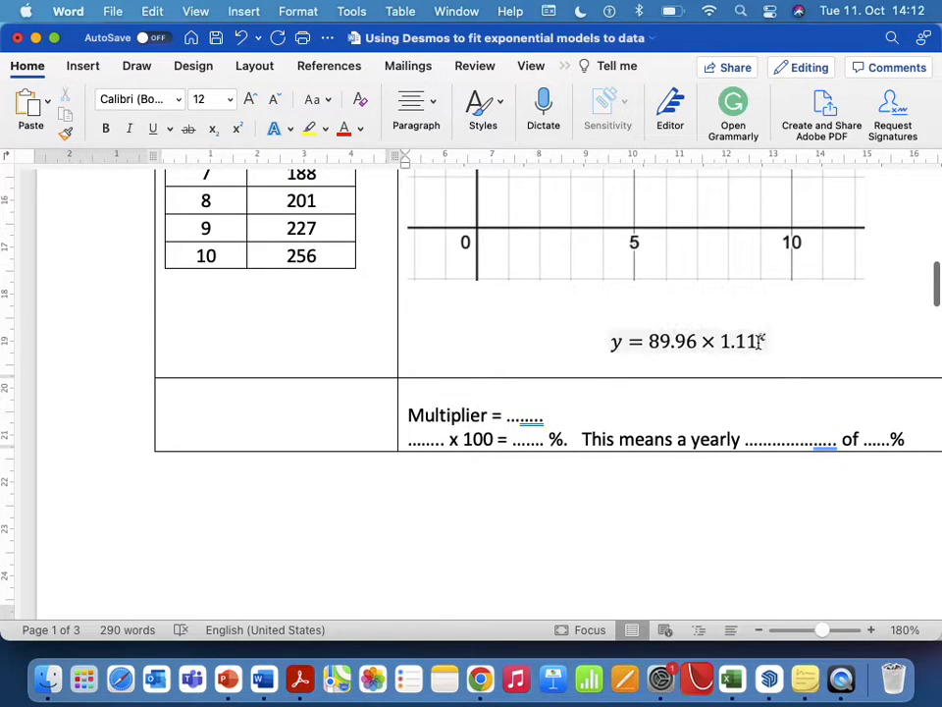
drag(760, 339, 724, 342)
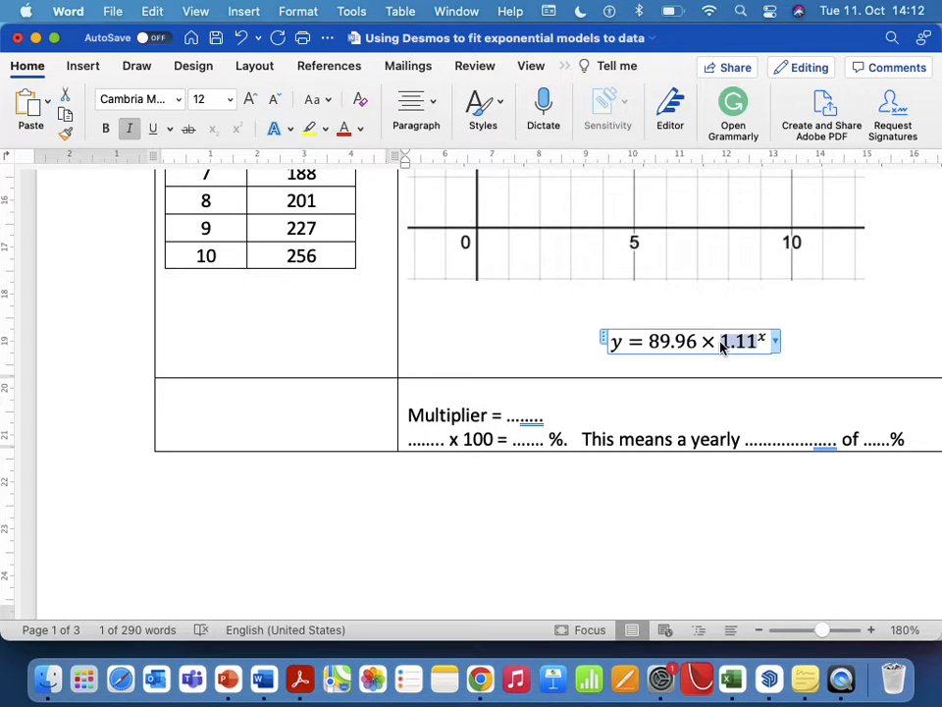
click(521, 417)
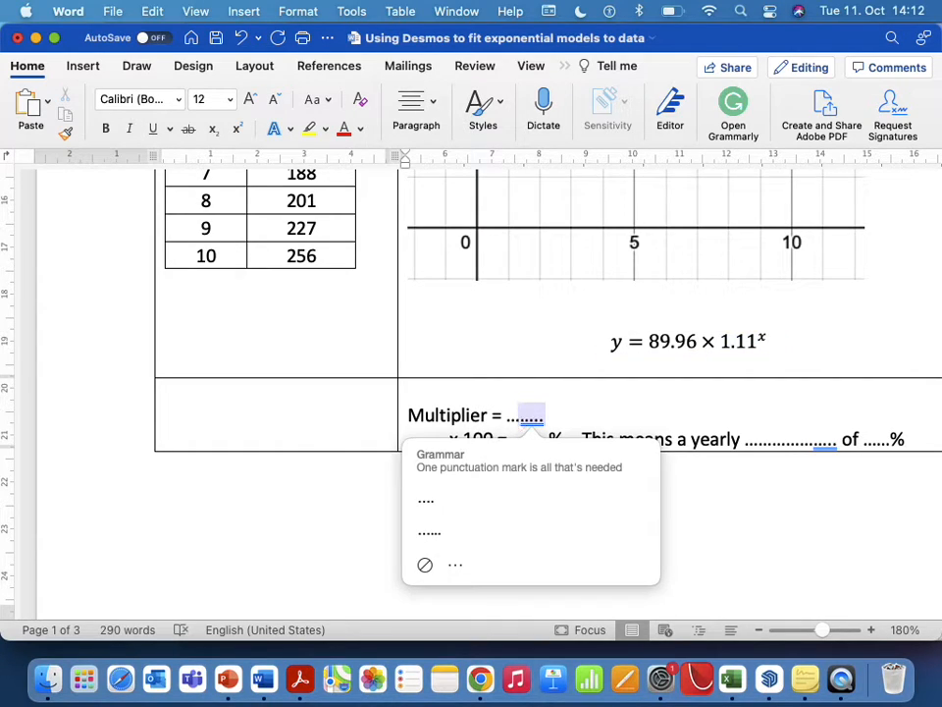
text(1.11)
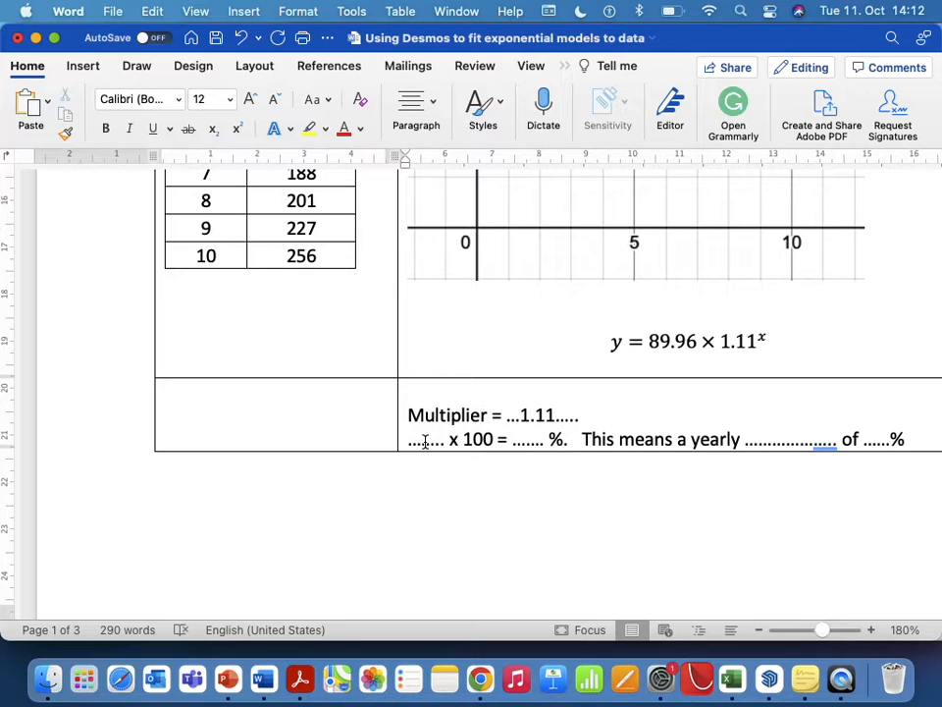
Complete the percentage calculation under the multiplier as 1.11 x 100 = 111 %, replacing the dots of the result blank.
click(425, 442)
text(1.11)
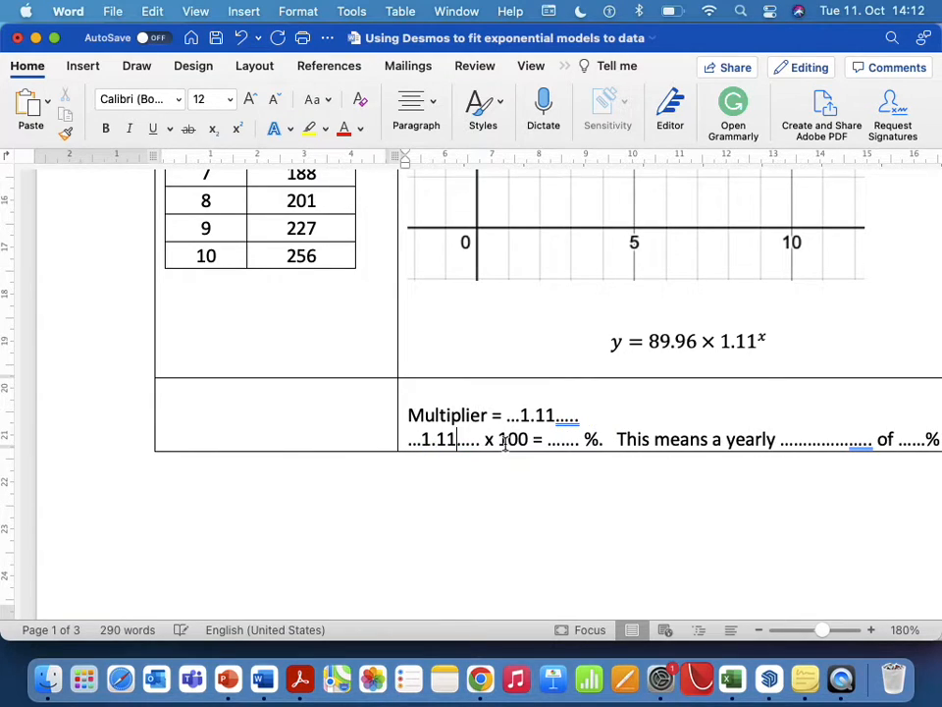
click(580, 440)
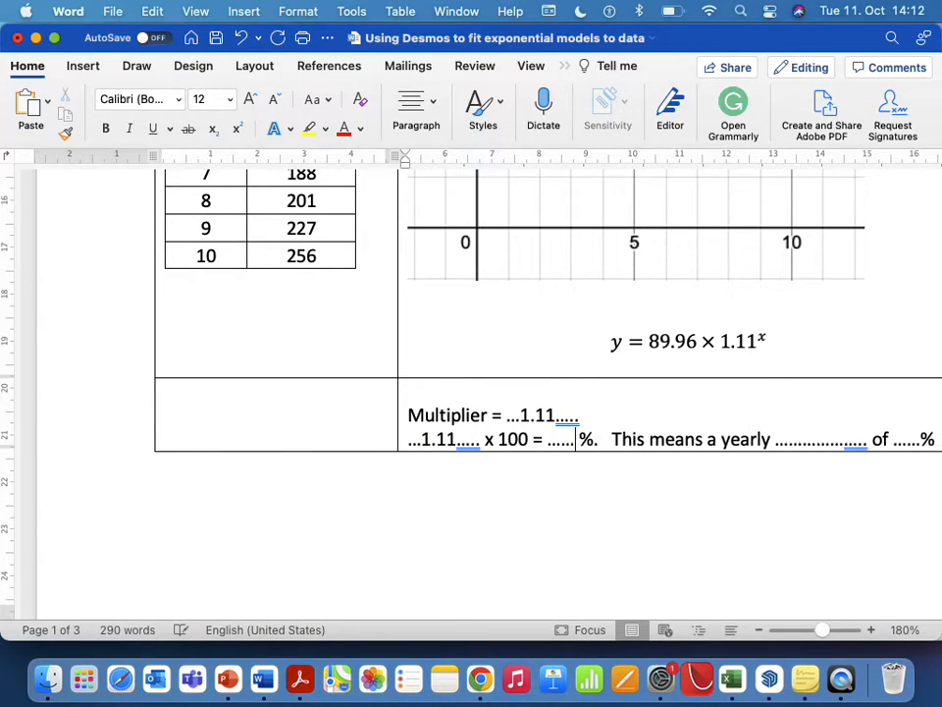
key(BackSpace)
key(BackSpace)
key(BackSpace)
key(BackSpace)
key(BackSpace)
key(BackSpace)
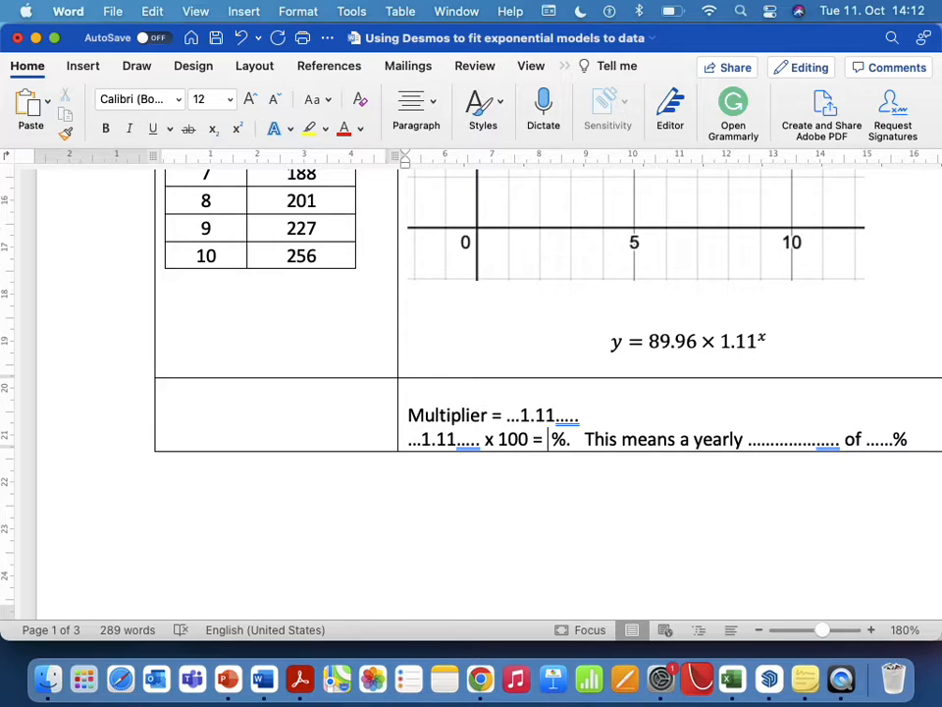
text(111)
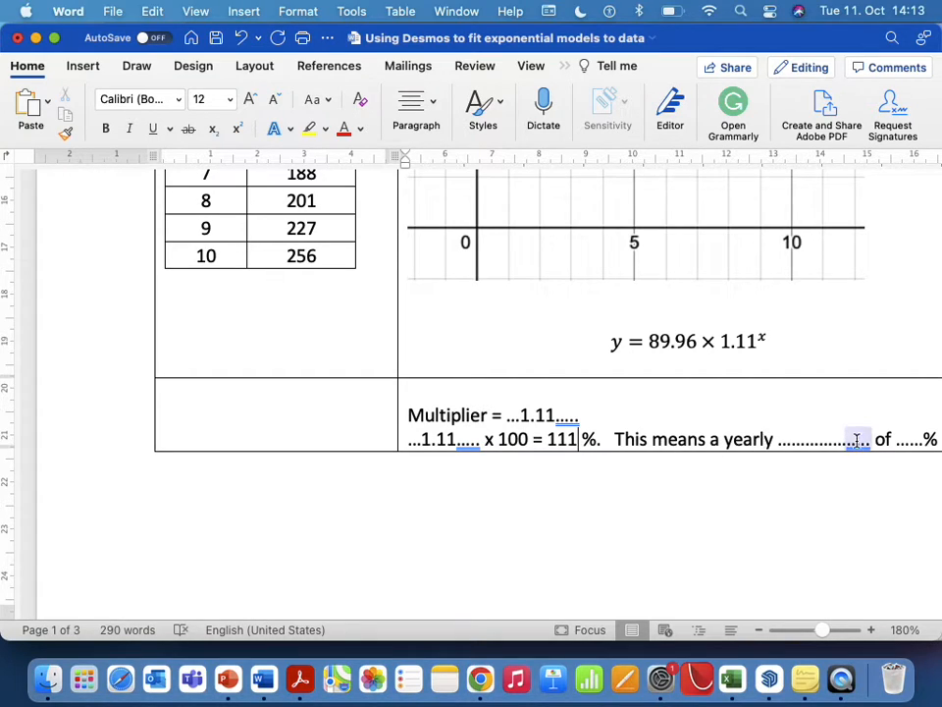
Complete the concluding sentence to state a yearly increase of 11 %, replacing its dotted blanks.
drag(870, 441, 780, 441)
text(increase)
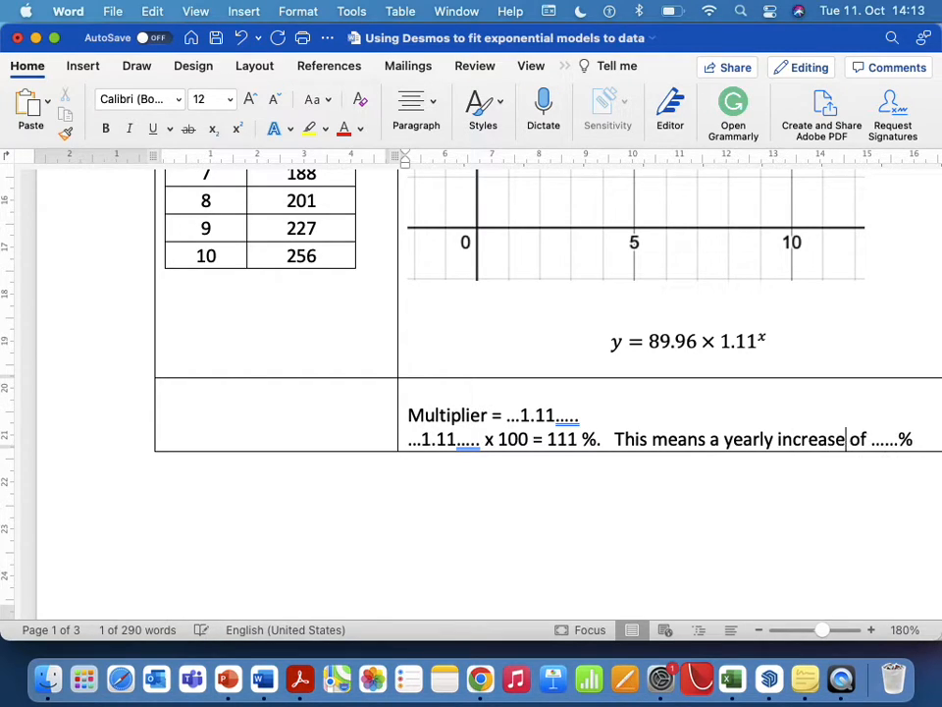
click(891, 441)
key(BackSpace)
key(BackSpace)
key(BackSpace)
key(BackSpace)
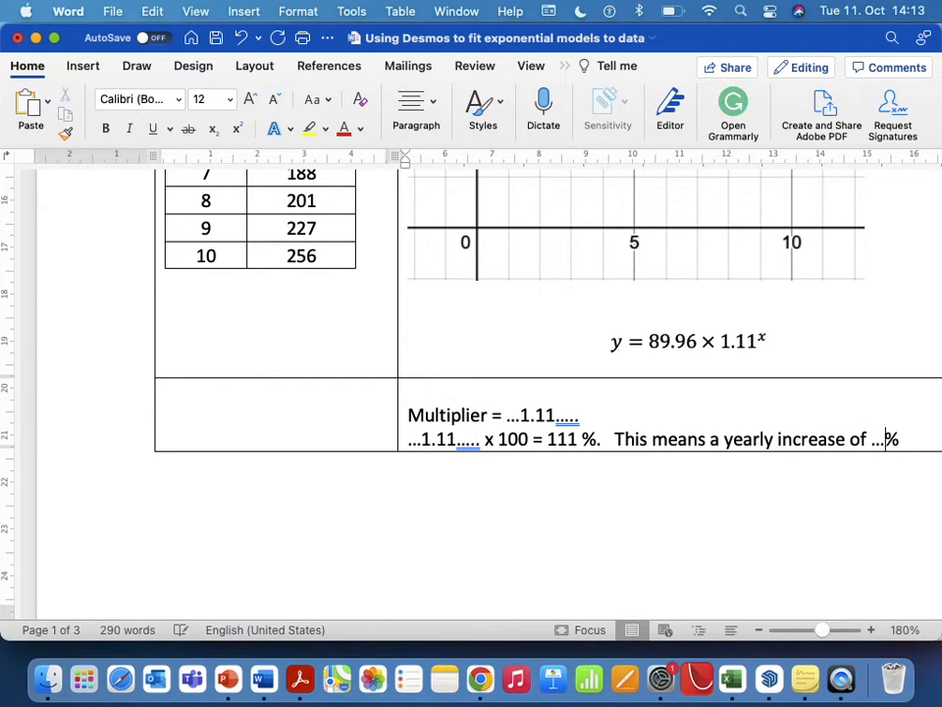
text(11)
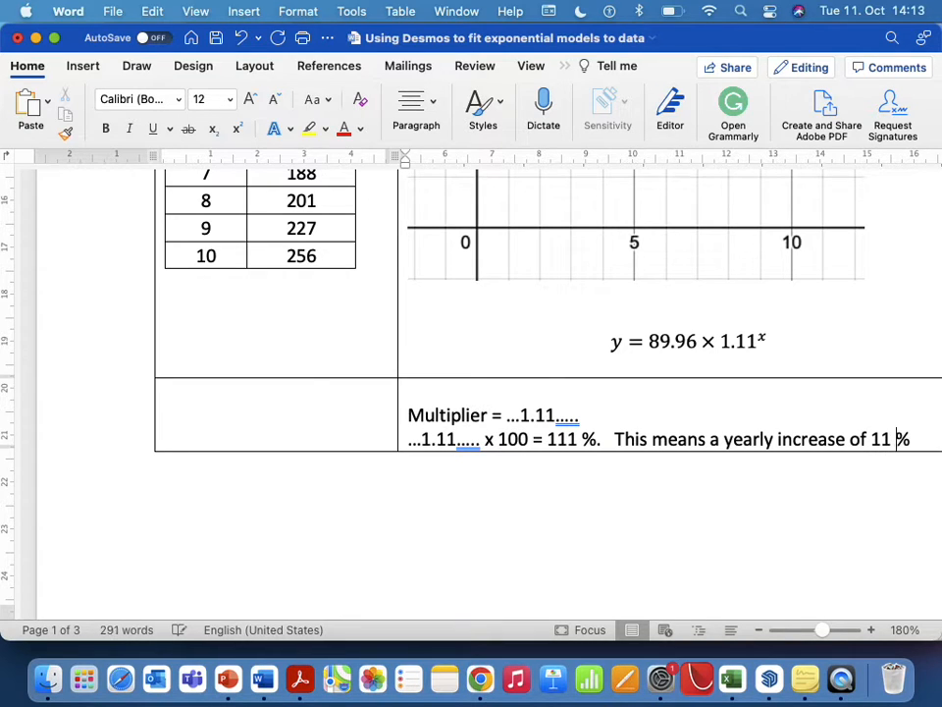
Compare the school table's year 0 population with the equation's leading coefficient, and review the graph and completed yearly change statement.
scroll(795, 400, up, 2)
scroll(795, 400, up, 4)
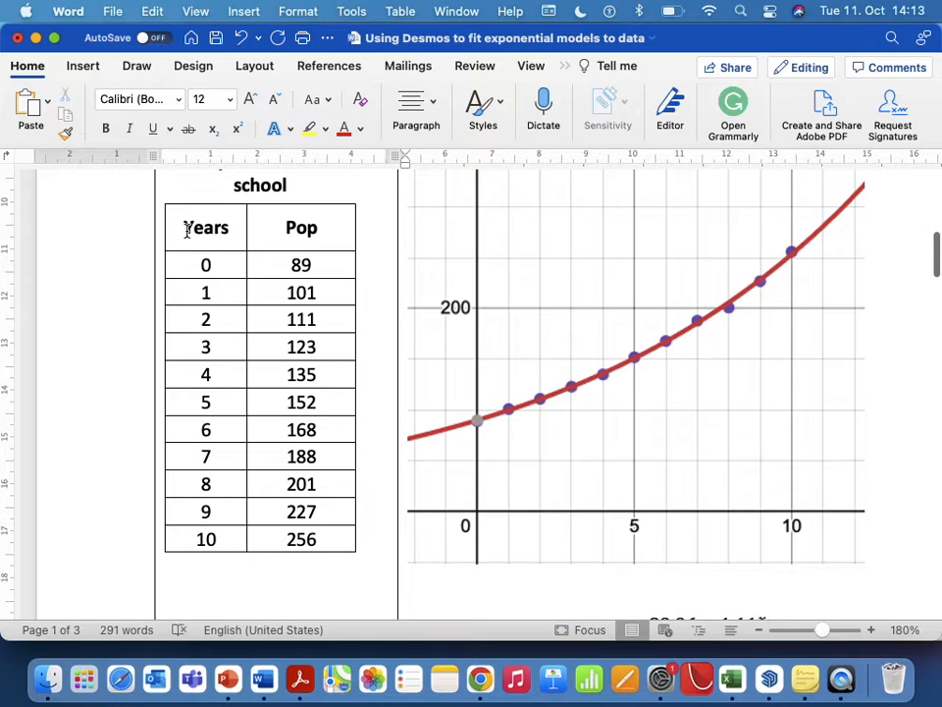
drag(187, 226, 311, 228)
drag(200, 264, 274, 266)
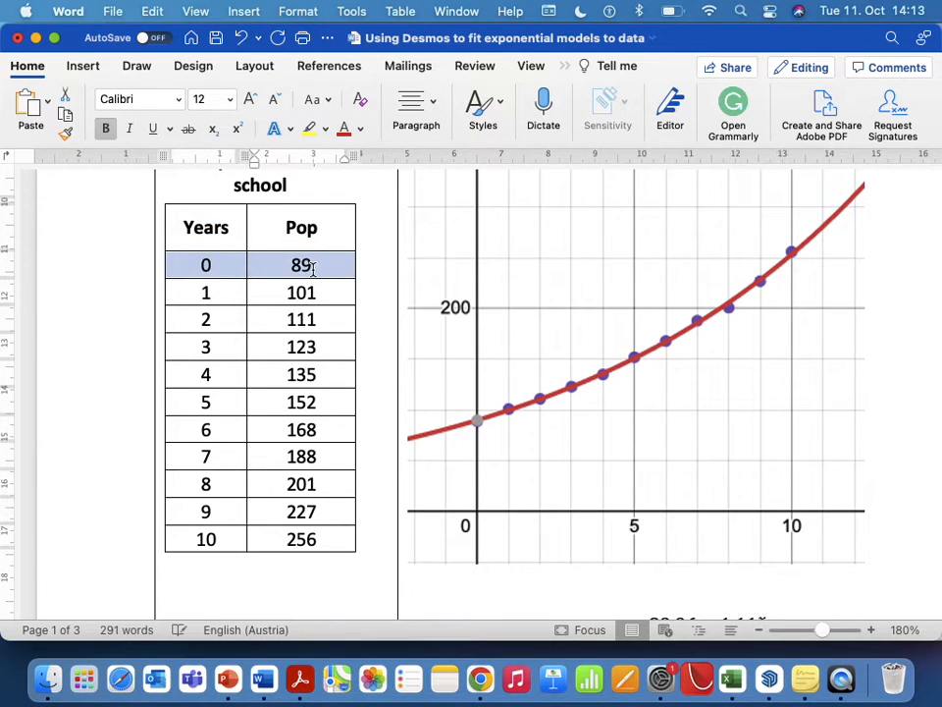
scroll(313, 274, down, 5)
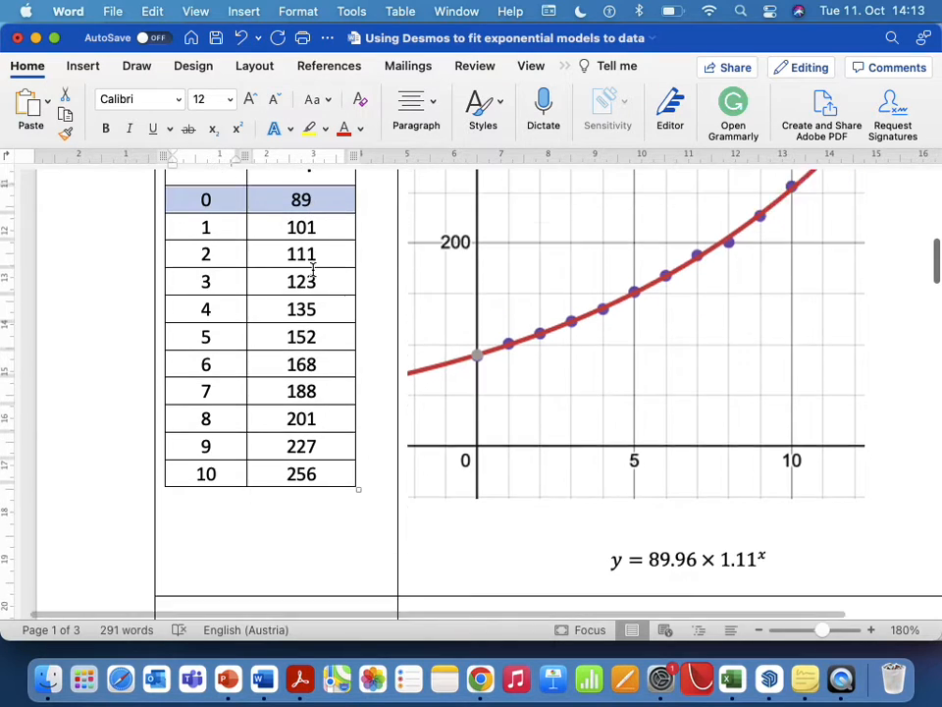
drag(698, 335, 653, 337)
scroll(379, 298, up, 5)
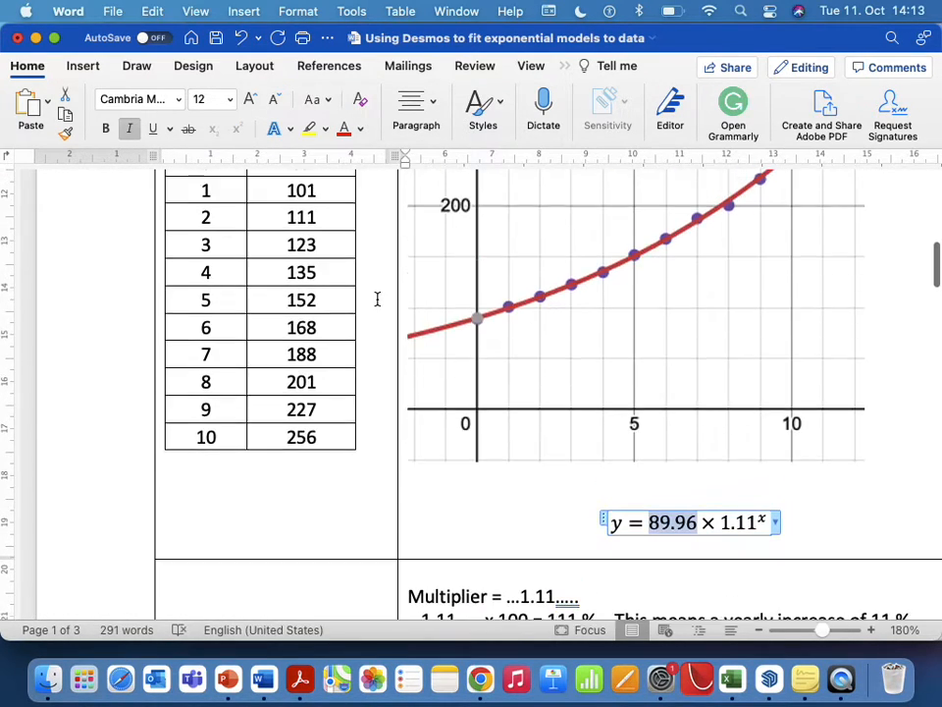
click(320, 248)
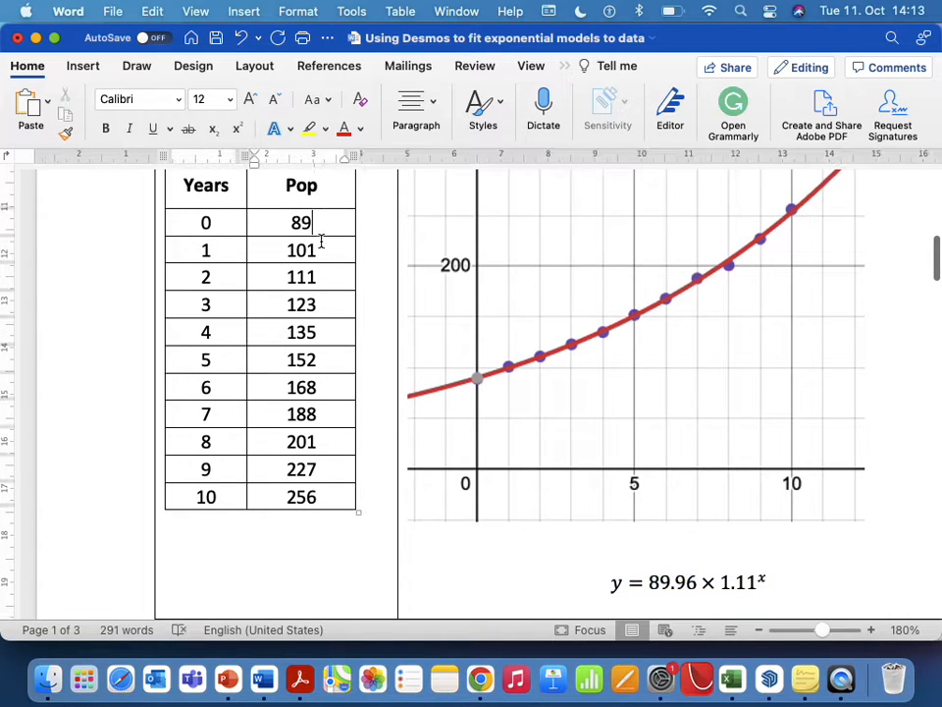
scroll(321, 278, down, 4)
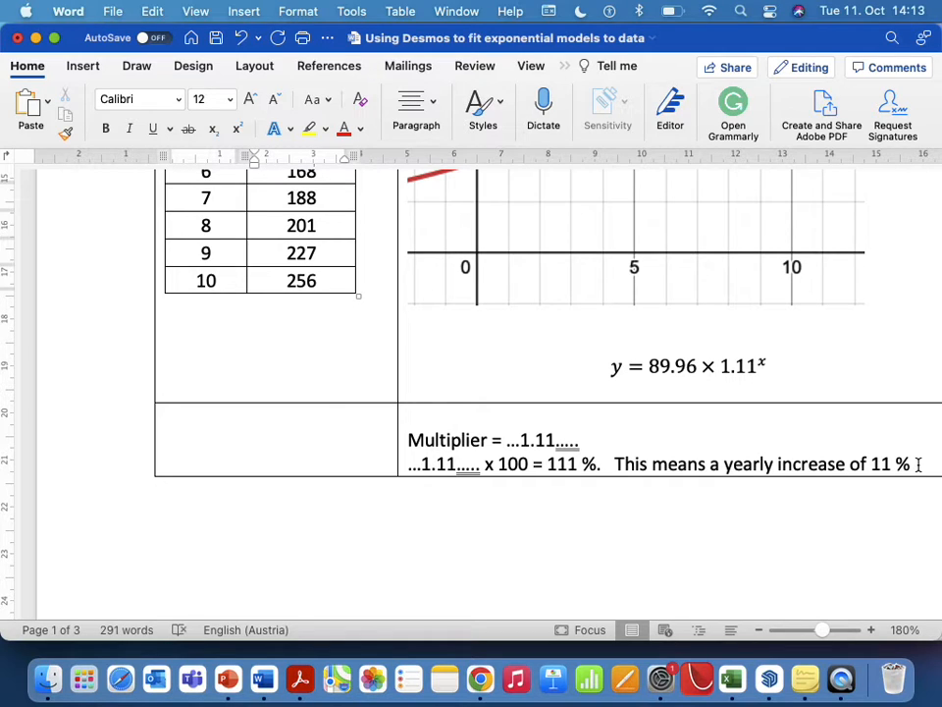
click(841, 361)
scroll(844, 362, up, 6)
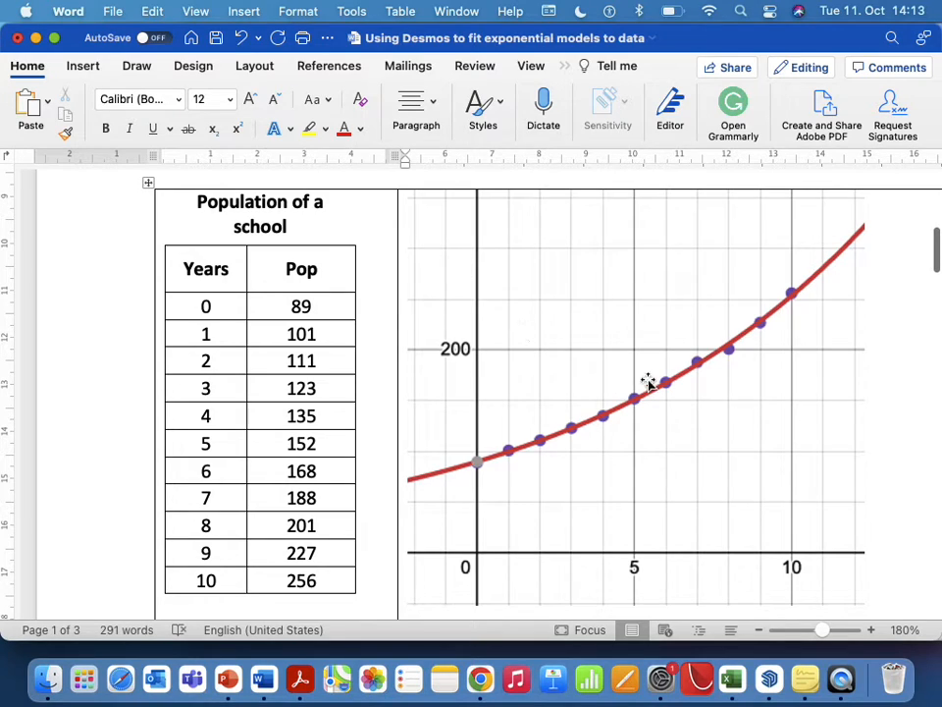
scroll(719, 393, down, 3)
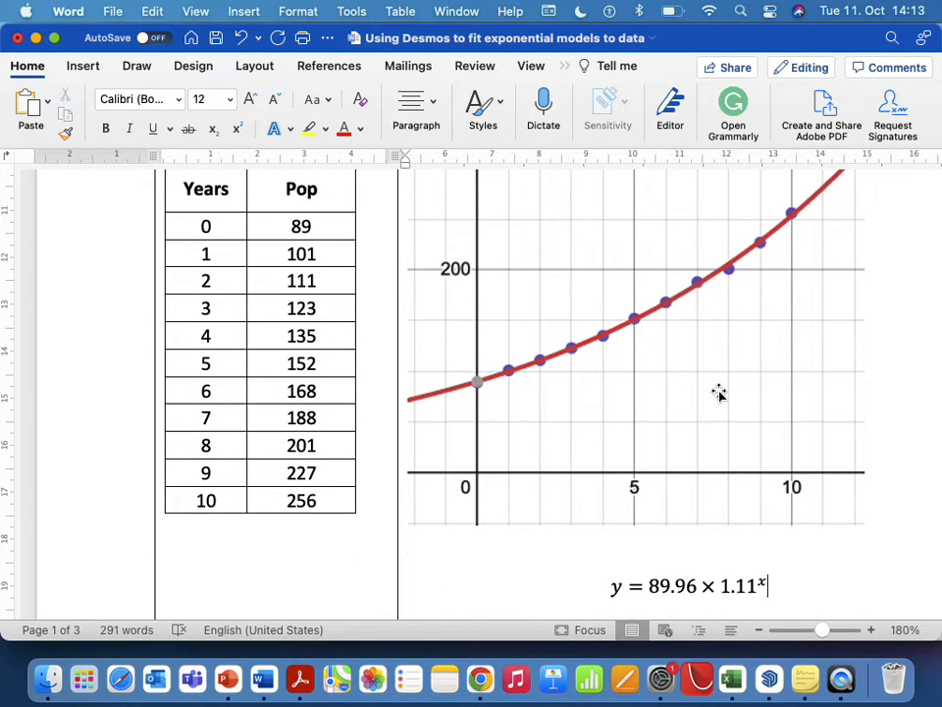
scroll(720, 392, down, 8)
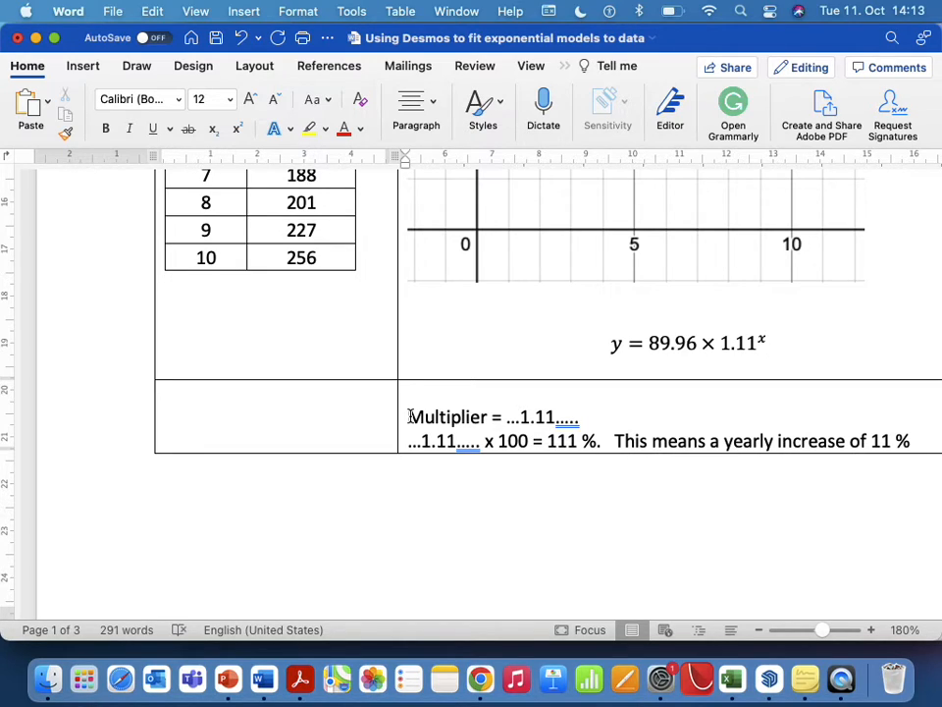
scroll(410, 417, up, 10)
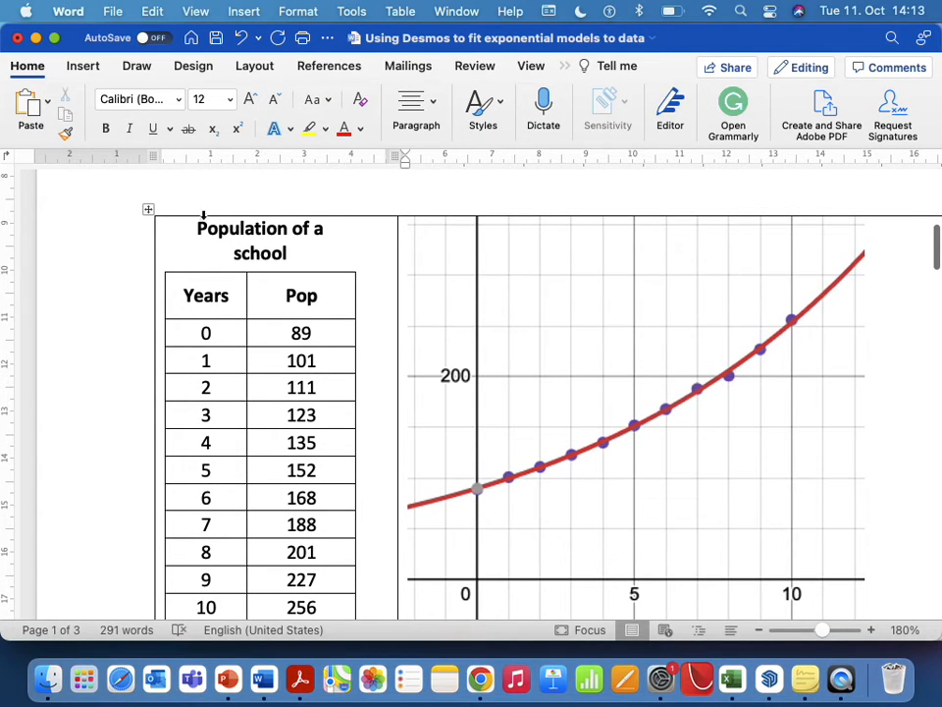
Examine the Value of a Car table's data rows, and compare with the completed school population graph, equation and percentage statement.
scroll(557, 319, down, 6)
scroll(558, 319, down, 20)
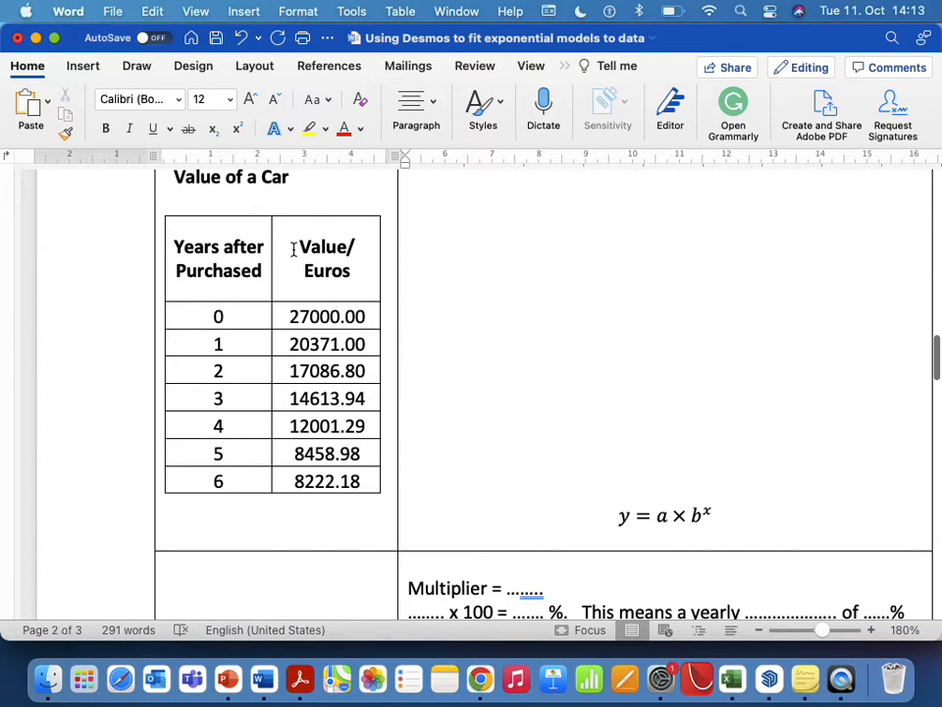
drag(209, 316, 327, 480)
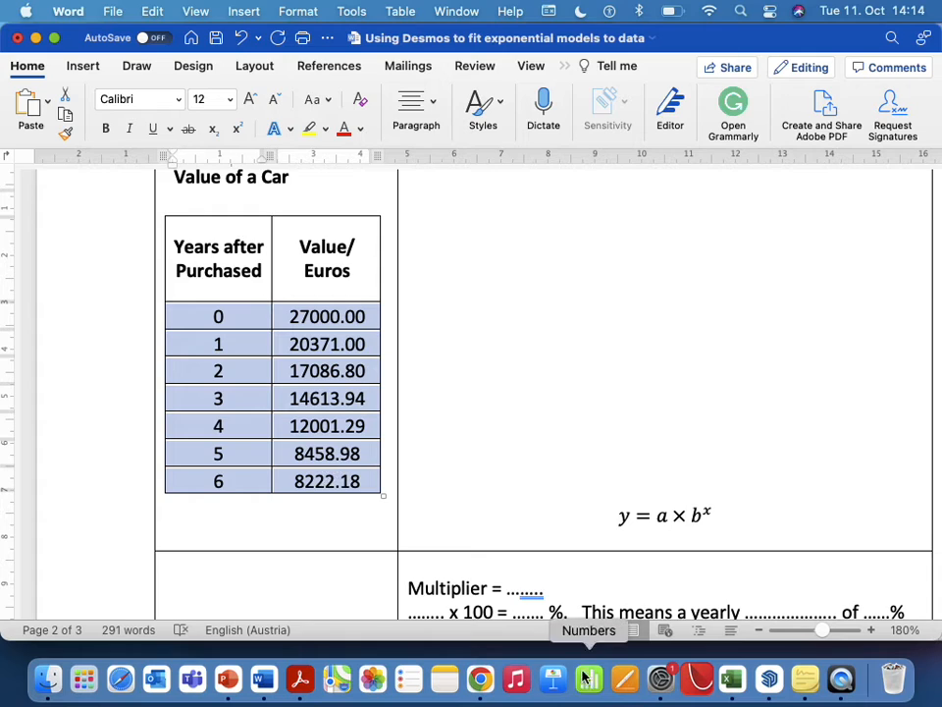
scroll(572, 412, up, 3)
scroll(571, 411, up, 10)
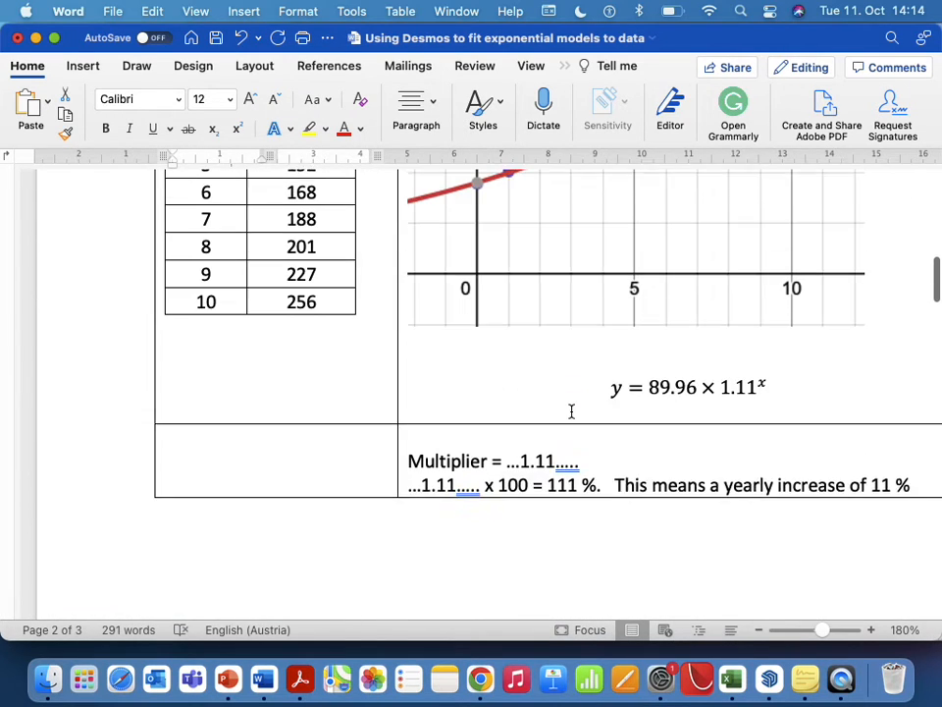
click(631, 339)
scroll(647, 393, down, 3)
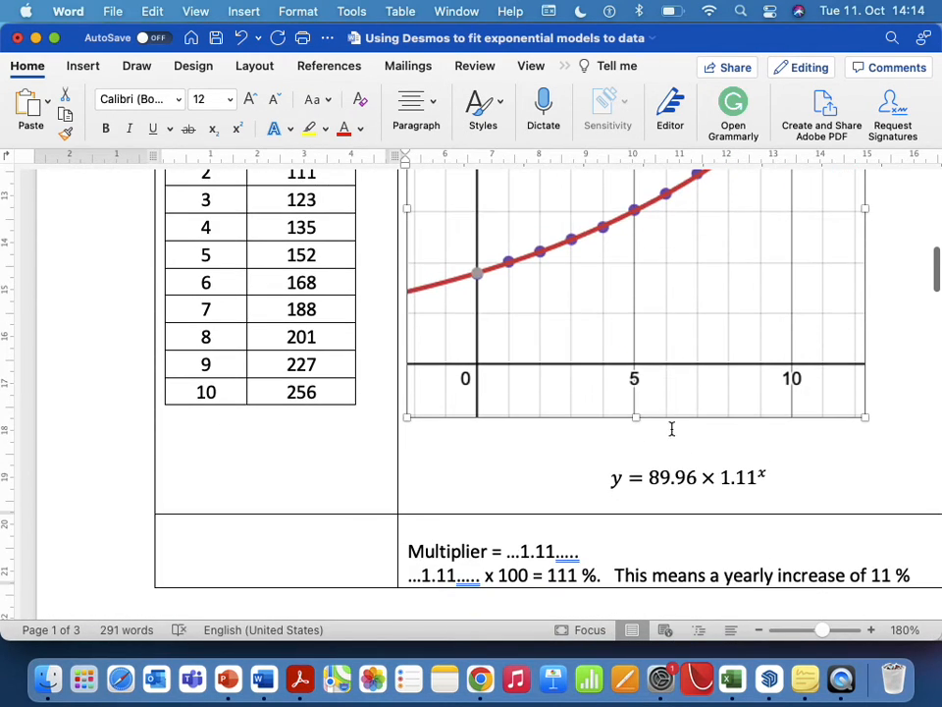
click(706, 477)
scroll(708, 481, down, 2)
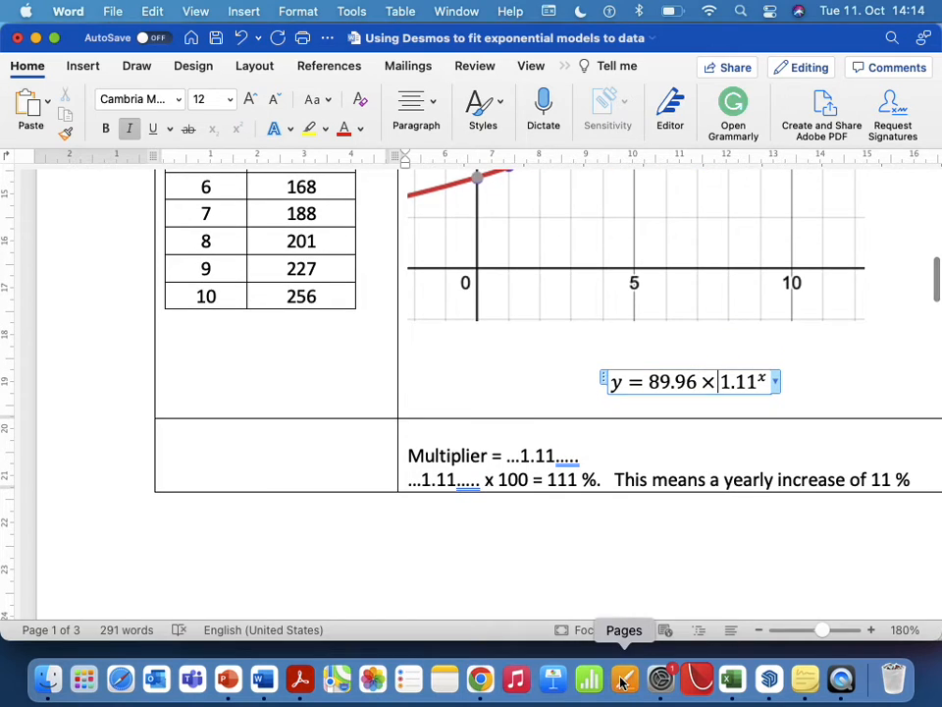
Switch to Desmos in Chrome and clear the school population table and its exponential regression, placing the cursor in the blank expression.
click(481, 687)
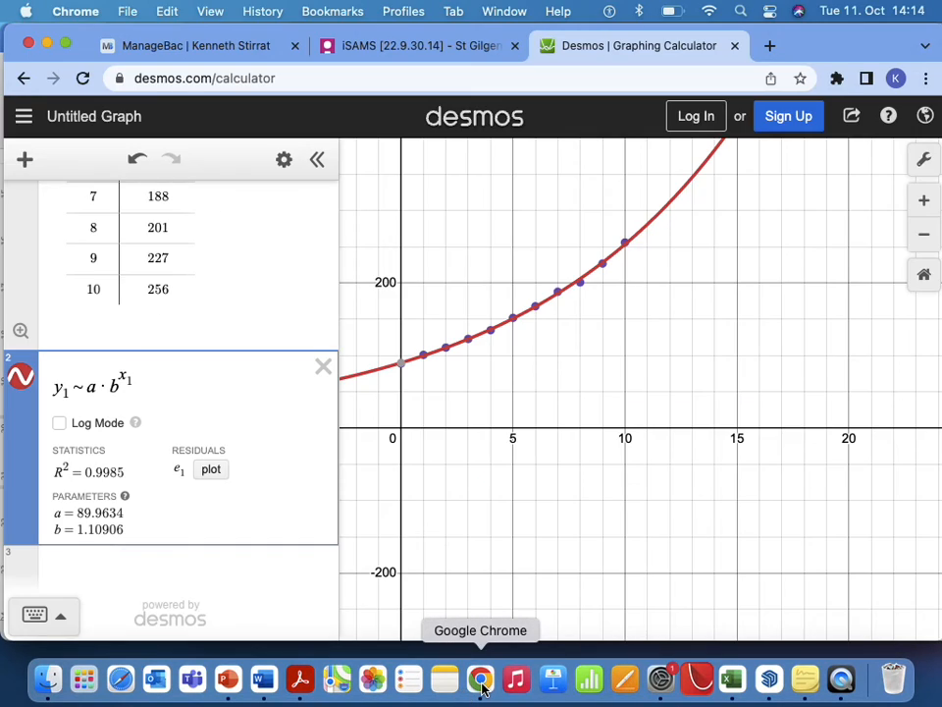
scroll(270, 260, up, 5)
click(323, 199)
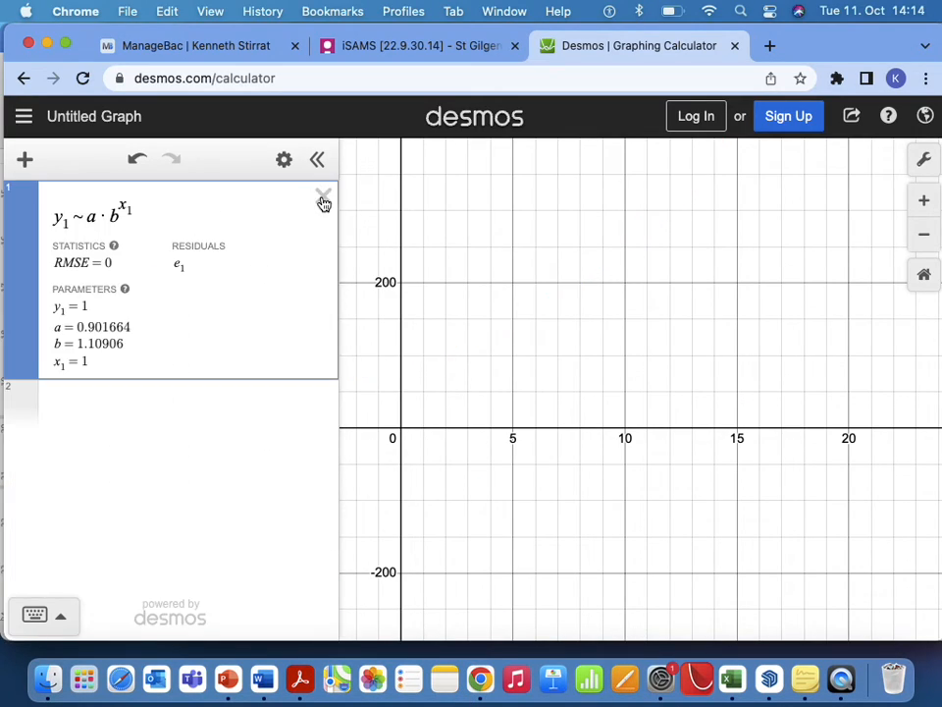
click(322, 196)
click(124, 208)
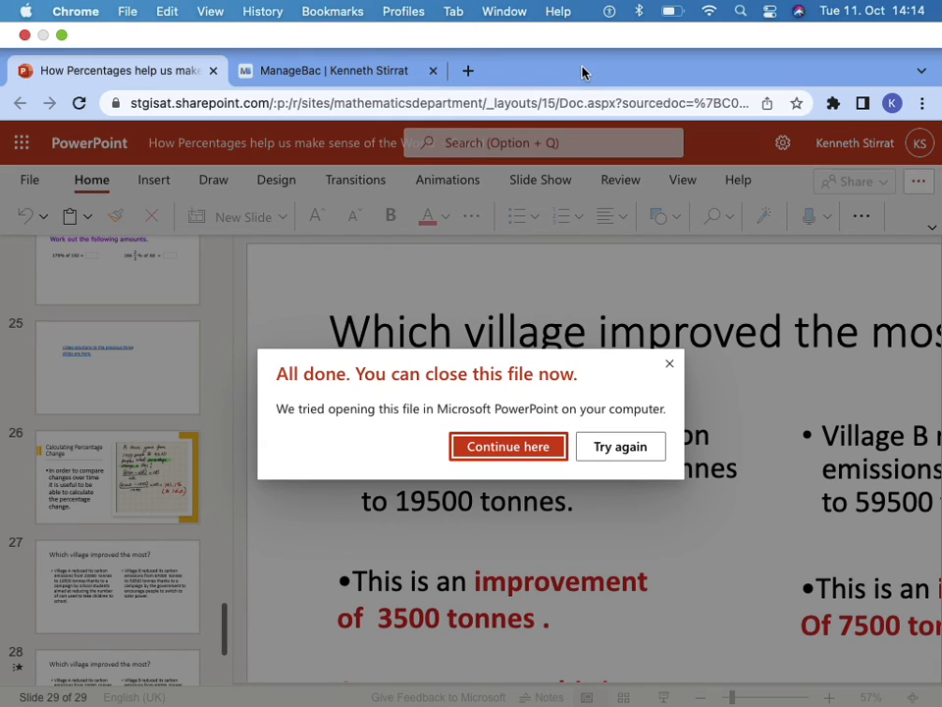
key(super+shift+5)
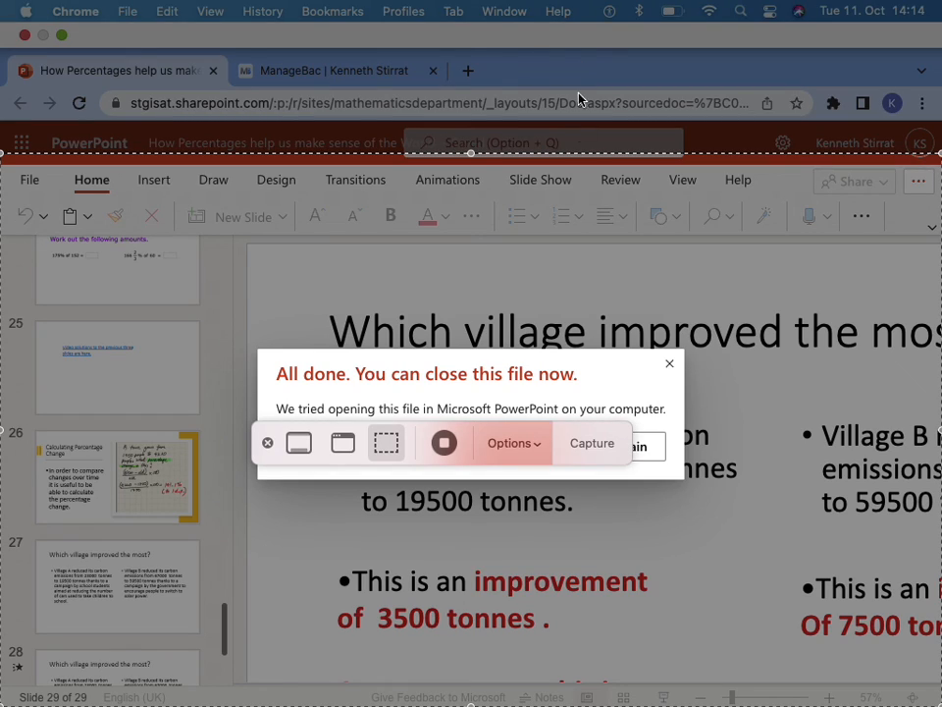